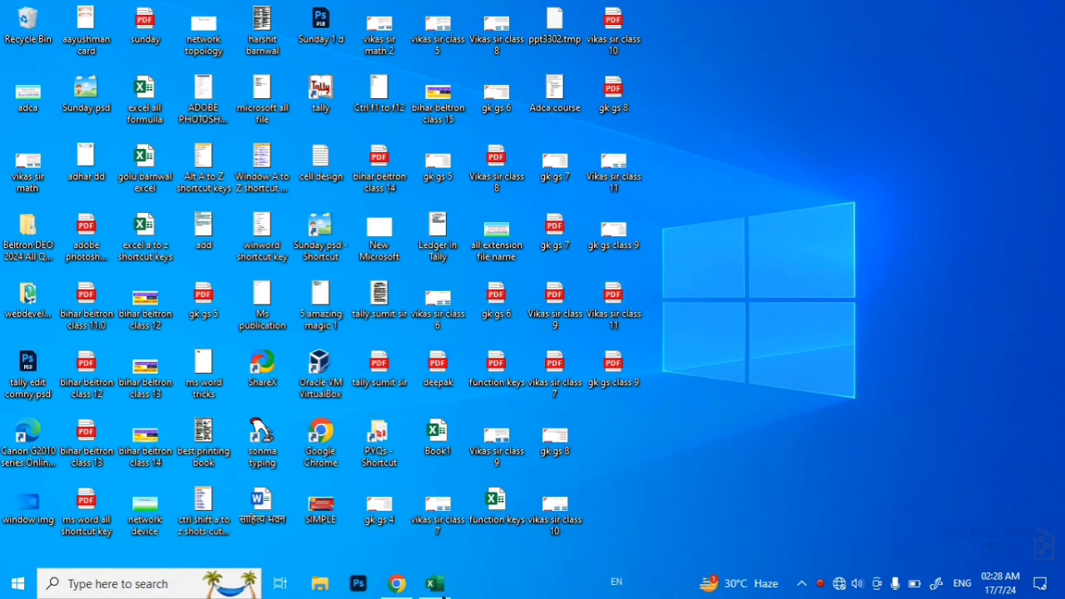
- Switch to the open Excel workbook and enter =LEN(C6) in cell D6 of the Len column
{"action": "left_click", "coordinate": [436, 585]}
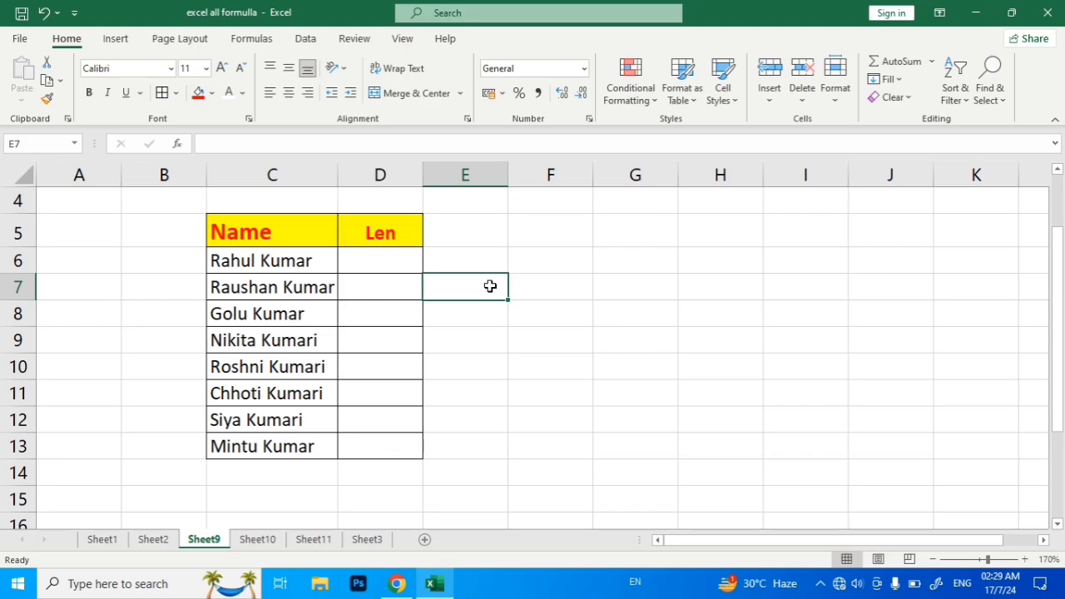
{"action": "left_click", "coordinate": [377, 263]}
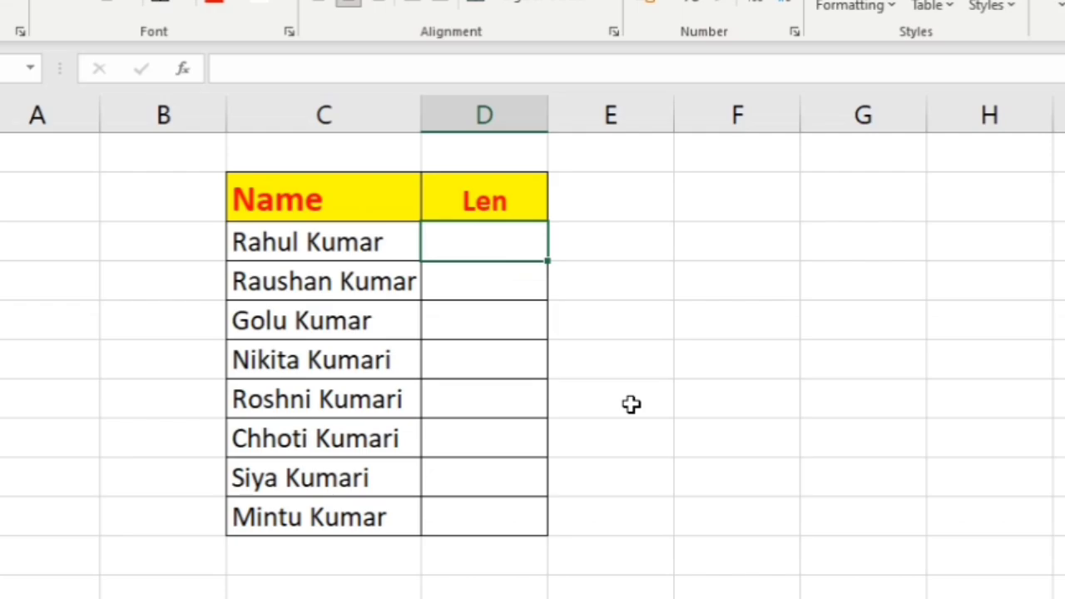
{"action": "type", "text": "=le"}
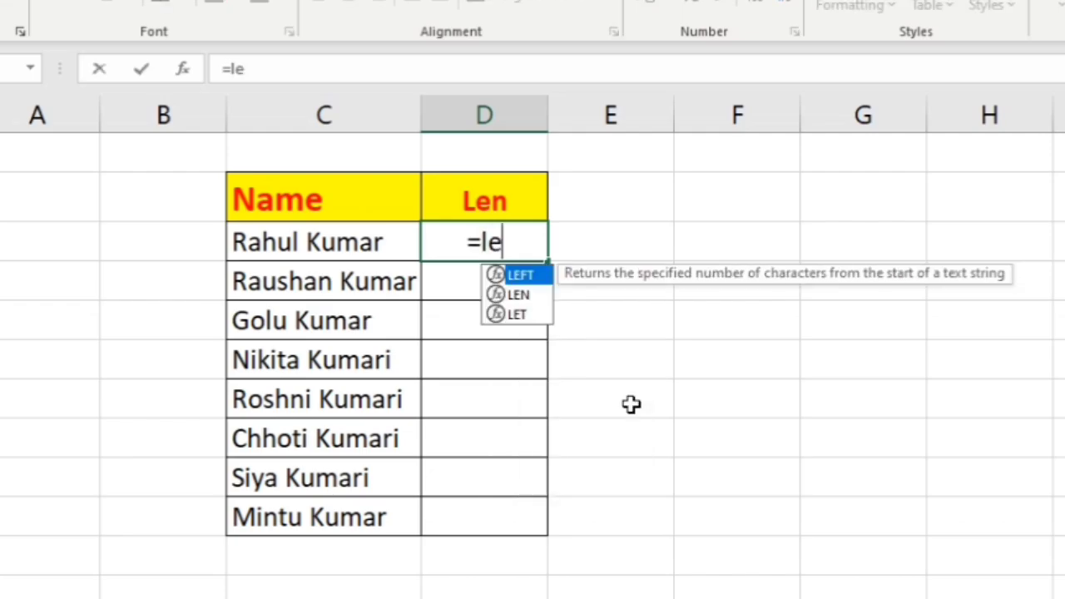
{"action": "type", "text": "n"}
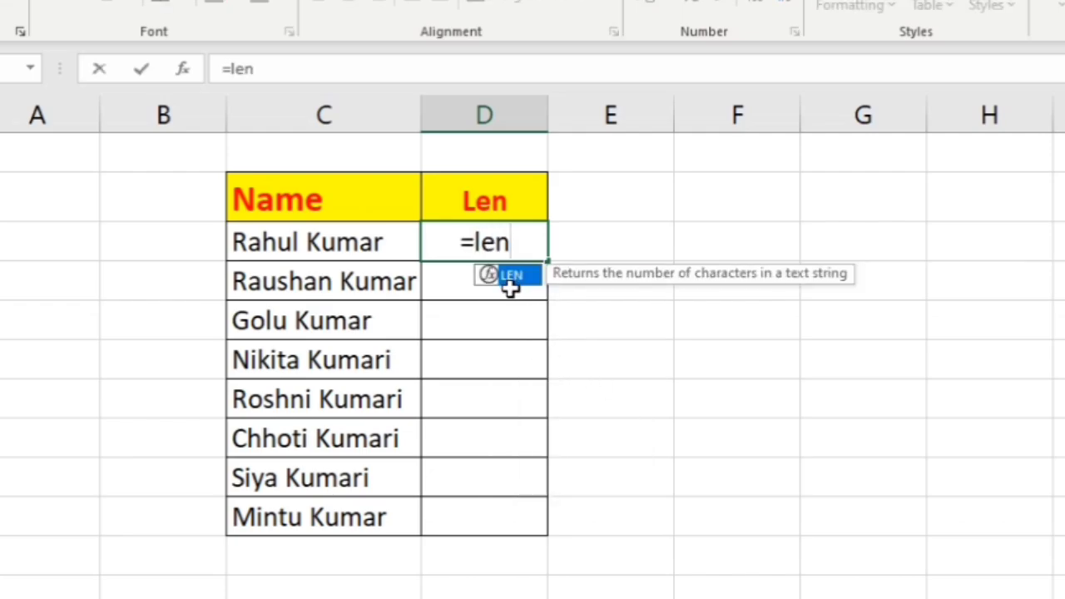
{"action": "double_click", "coordinate": [510, 285]}
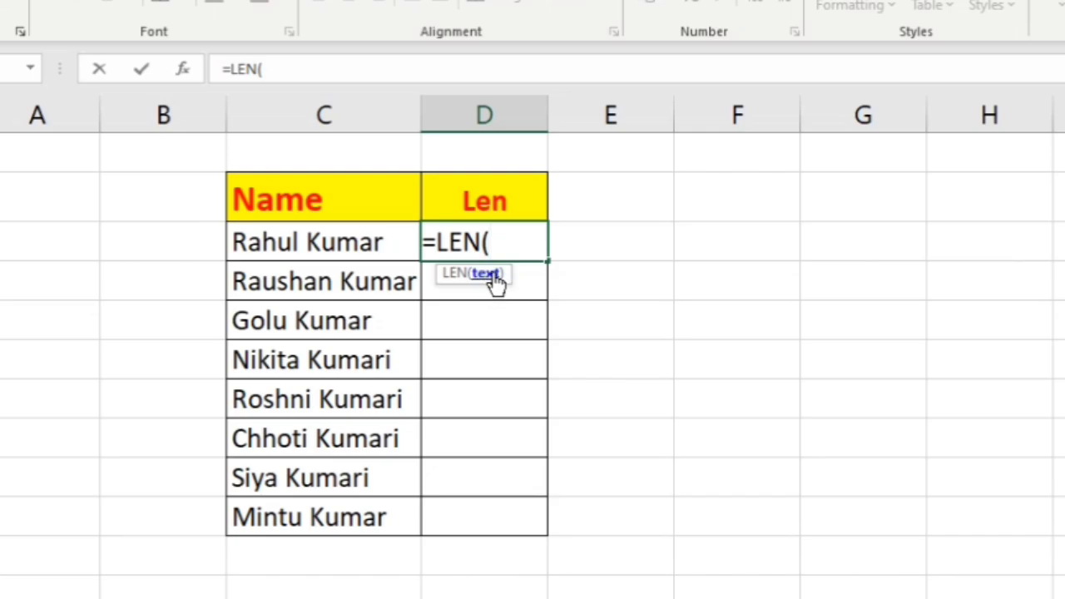
{"action": "left_click", "coordinate": [350, 243]}
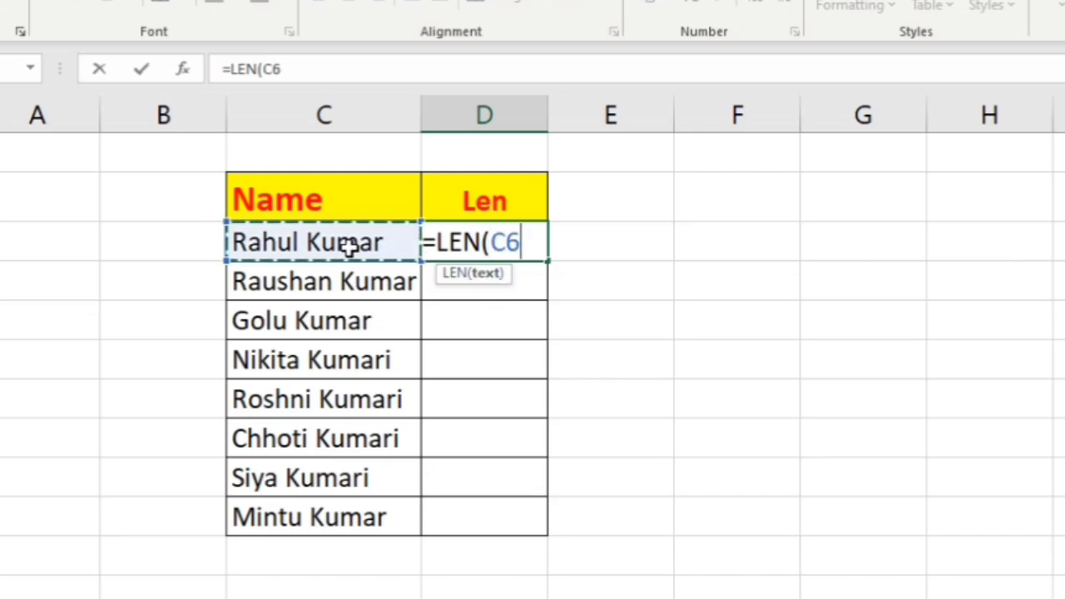
{"action": "key", "text": "Return"}
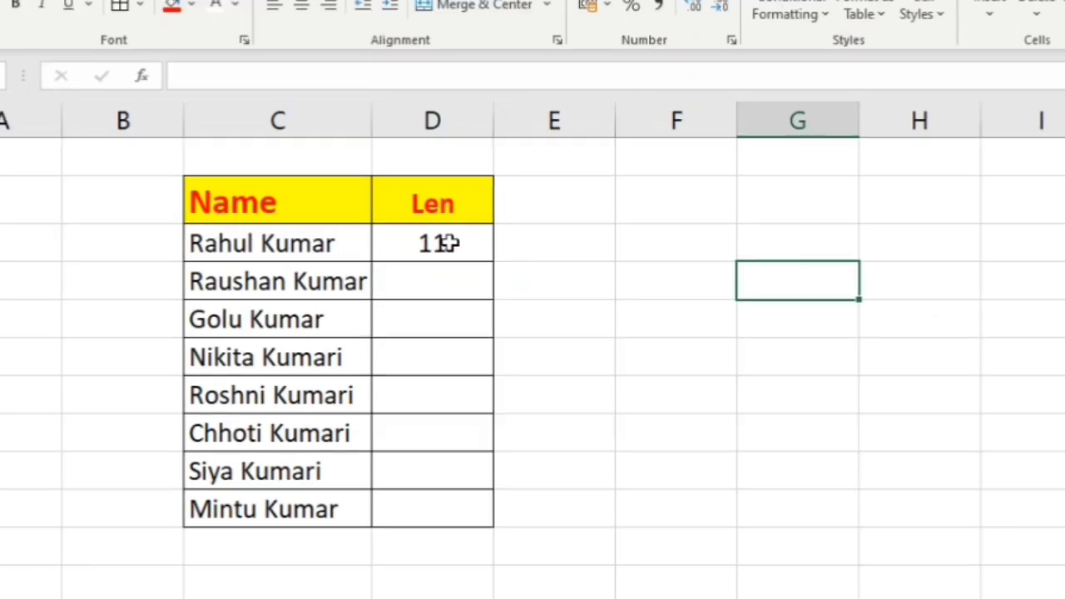
- Fill the LEN formula from D6 down through D13 for the remaining names
{"action": "left_click", "coordinate": [499, 242]}
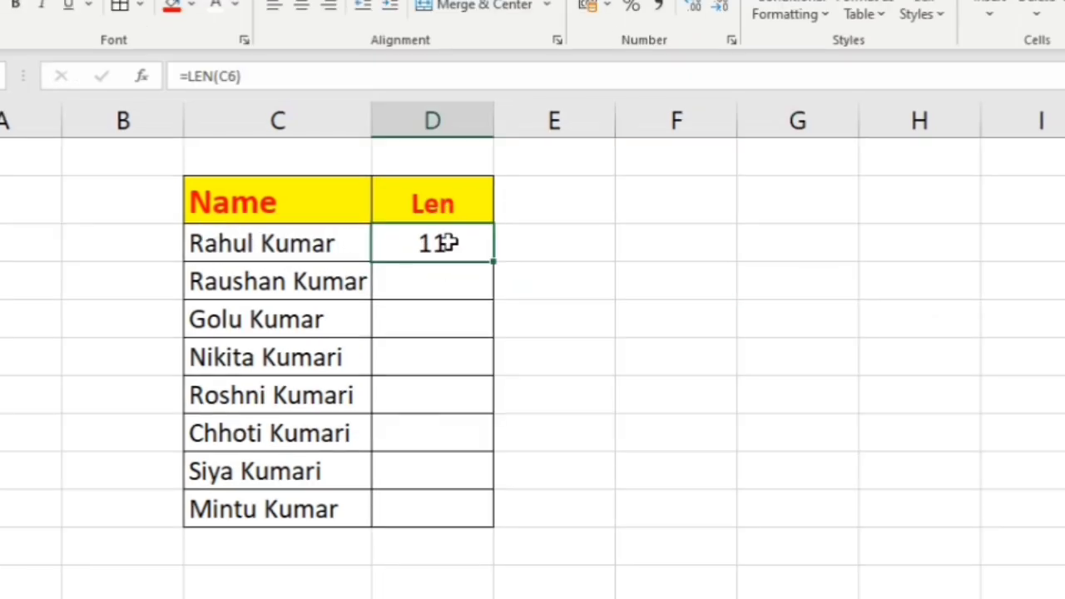
{"action": "left_click_drag", "start_coordinate": [448, 242], "coordinate": [441, 518]}
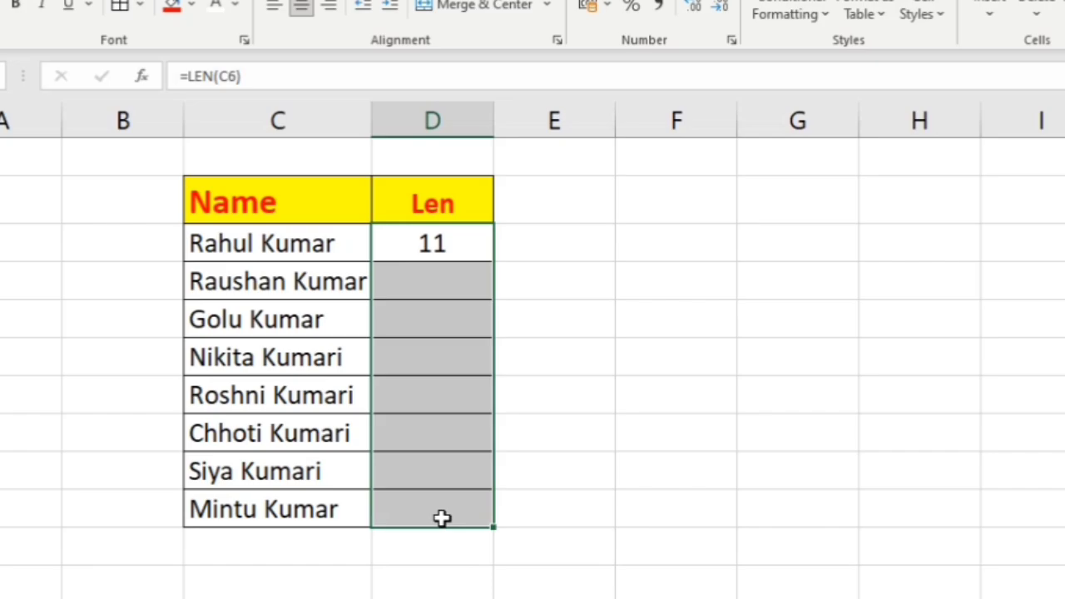
{"action": "key", "text": "ctrl+d"}
{"action": "left_click", "coordinate": [749, 345]}
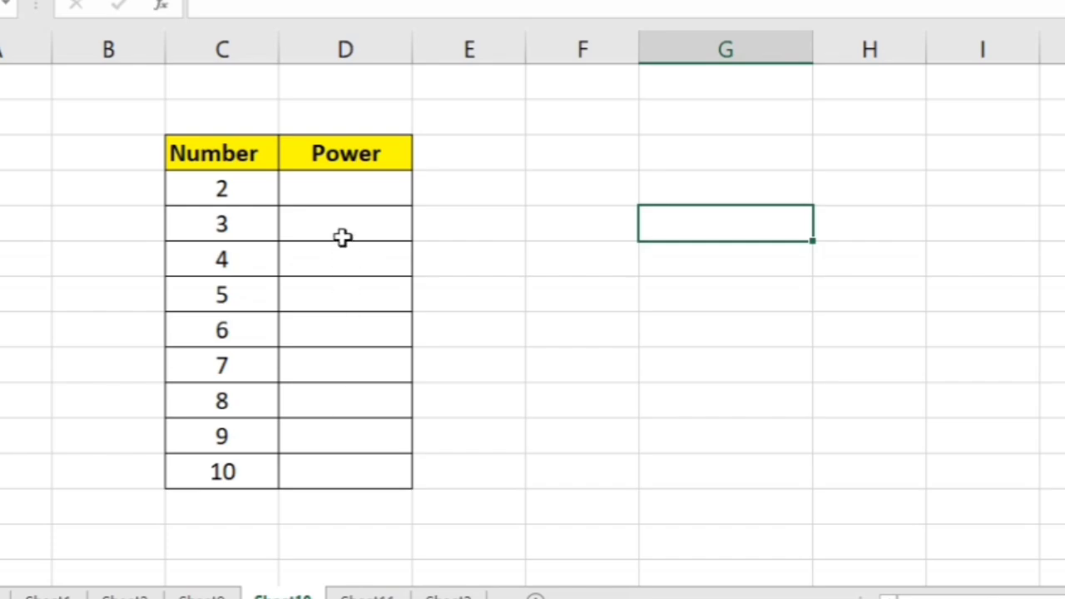
- Enter =POWER(C4,2) in the first cell of the Power column to square the first number
{"action": "left_click", "coordinate": [346, 200]}
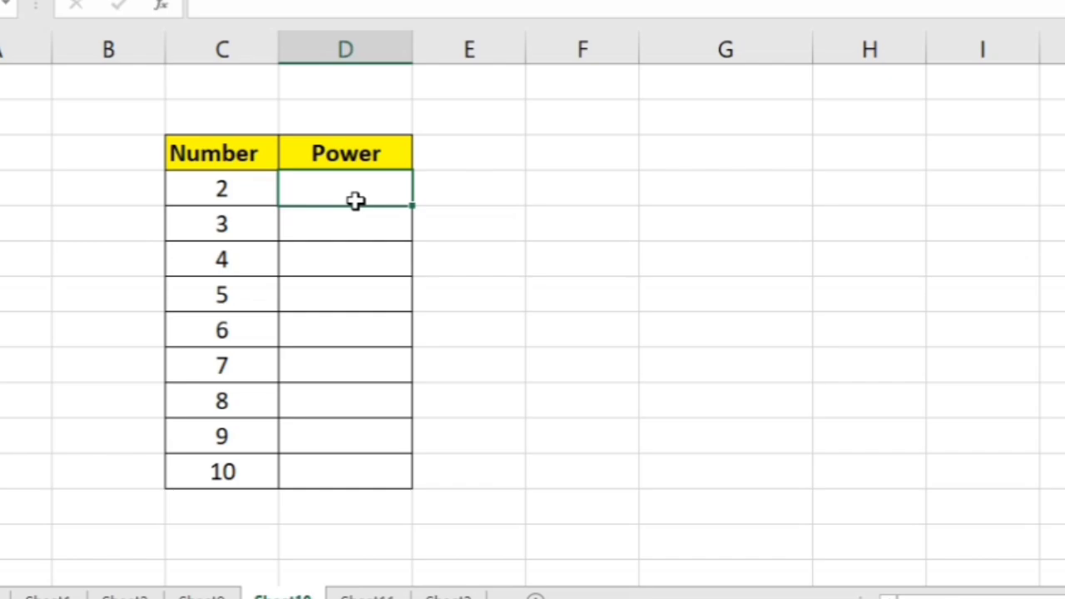
{"action": "type", "text": "=power"}
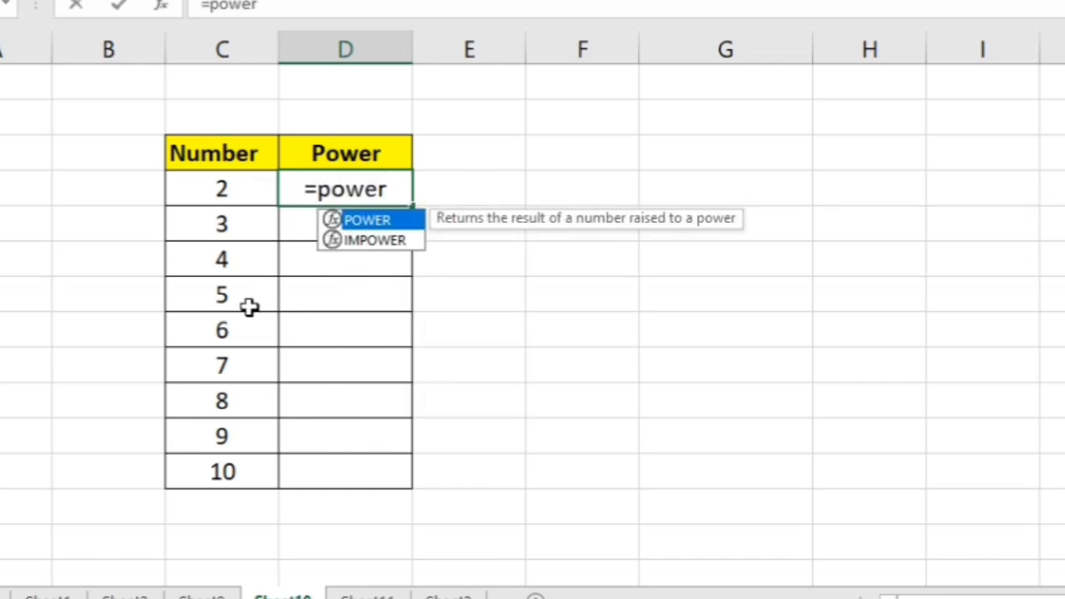
{"action": "key", "text": "Tab"}
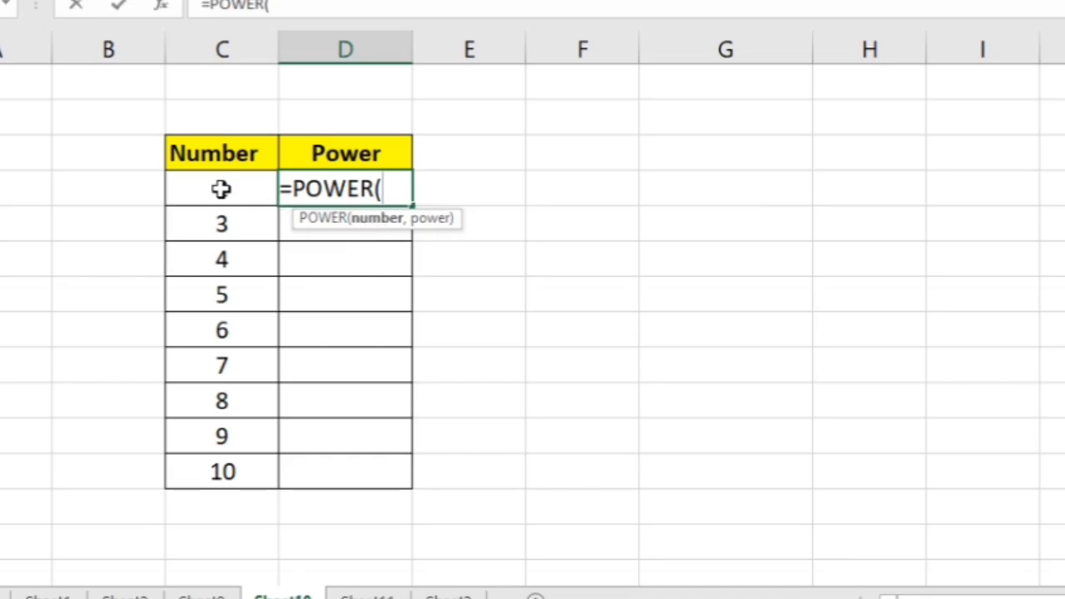
{"action": "left_click", "coordinate": [220, 189]}
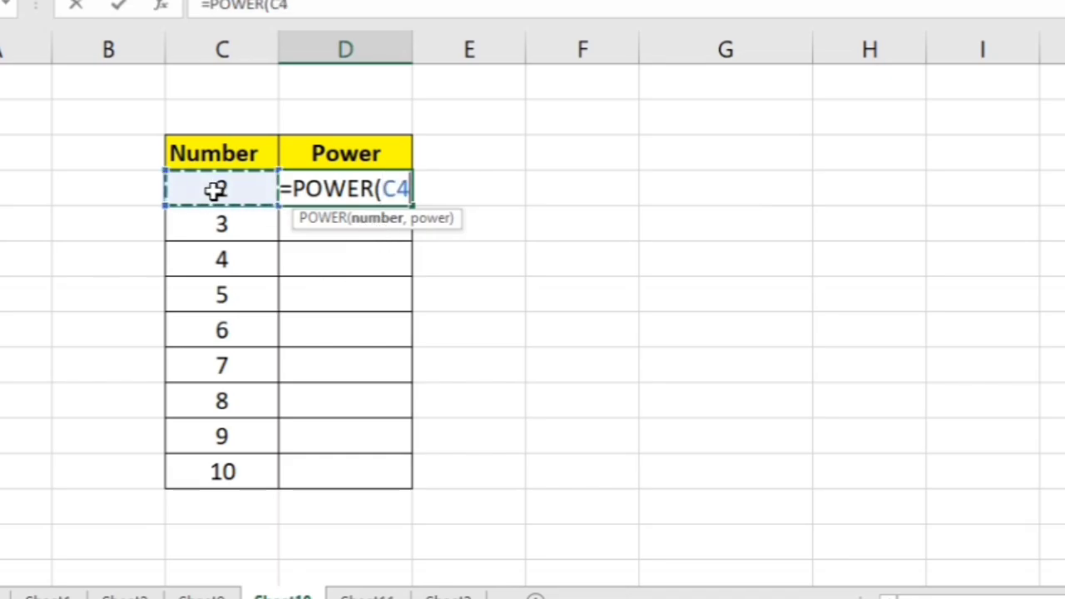
{"action": "type", "text": ","}
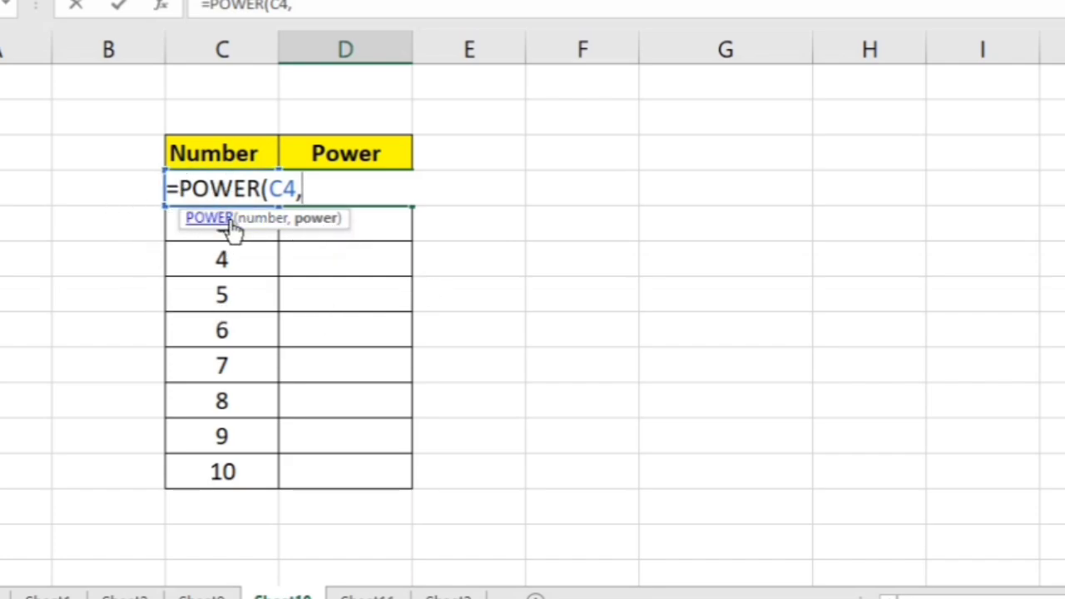
{"action": "type", "text": "2"}
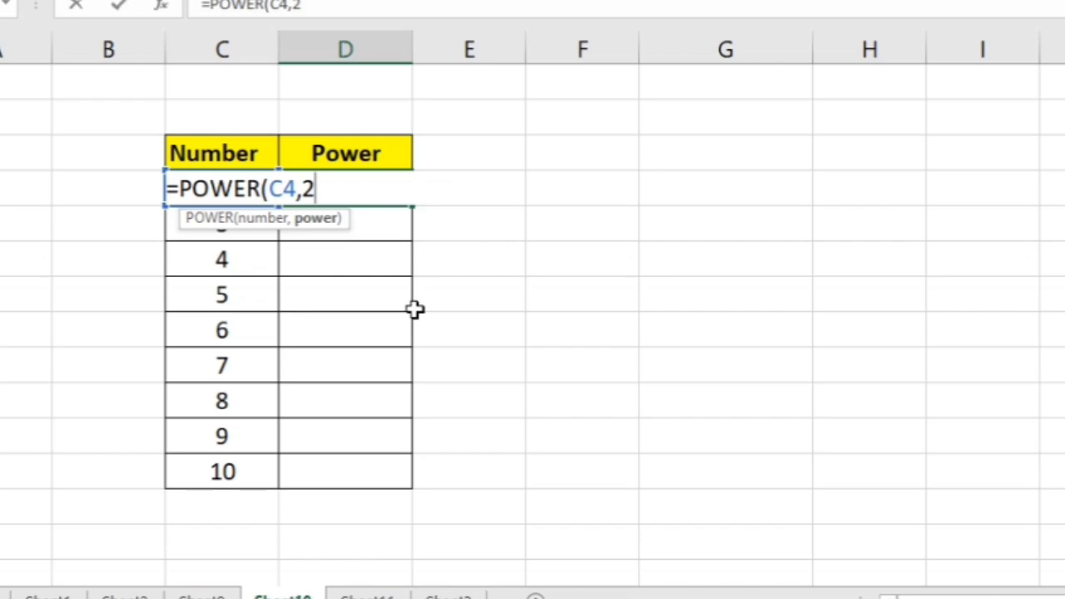
{"action": "type", "text": ")"}
{"action": "key", "text": "Return"}
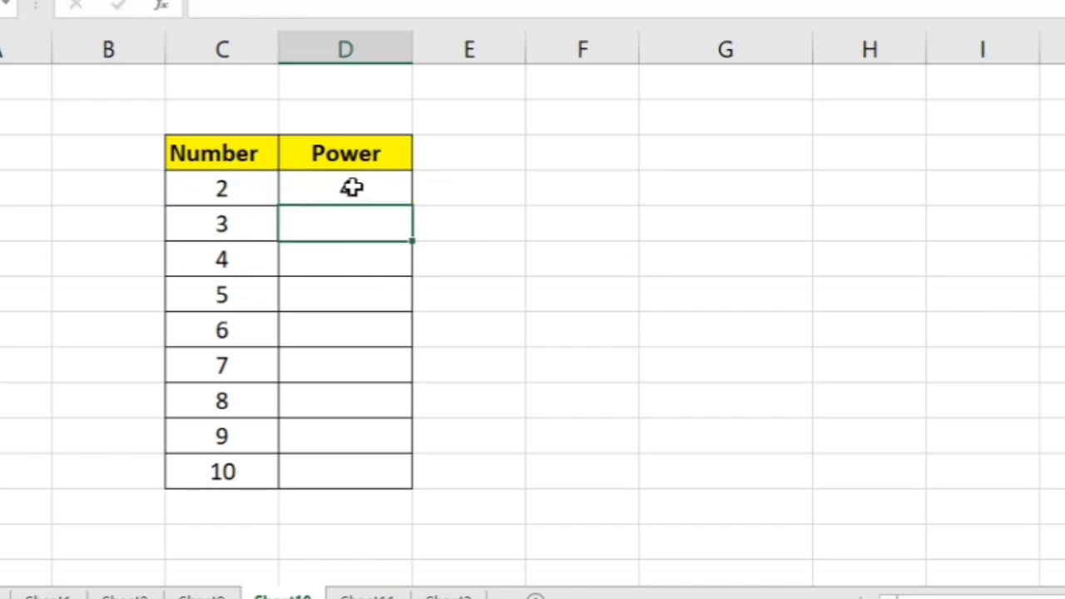
- Fill the POWER formula from D4 down through D12 for all the listed numbers
{"action": "left_click_drag", "start_coordinate": [352, 188], "coordinate": [352, 474]}
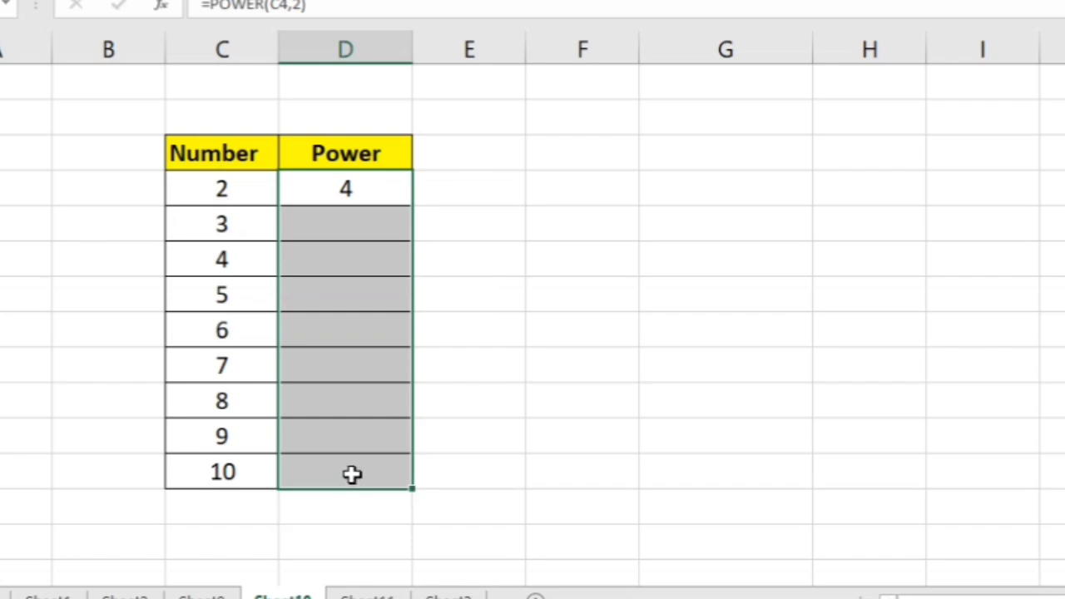
{"action": "key", "text": "ctrl+d"}
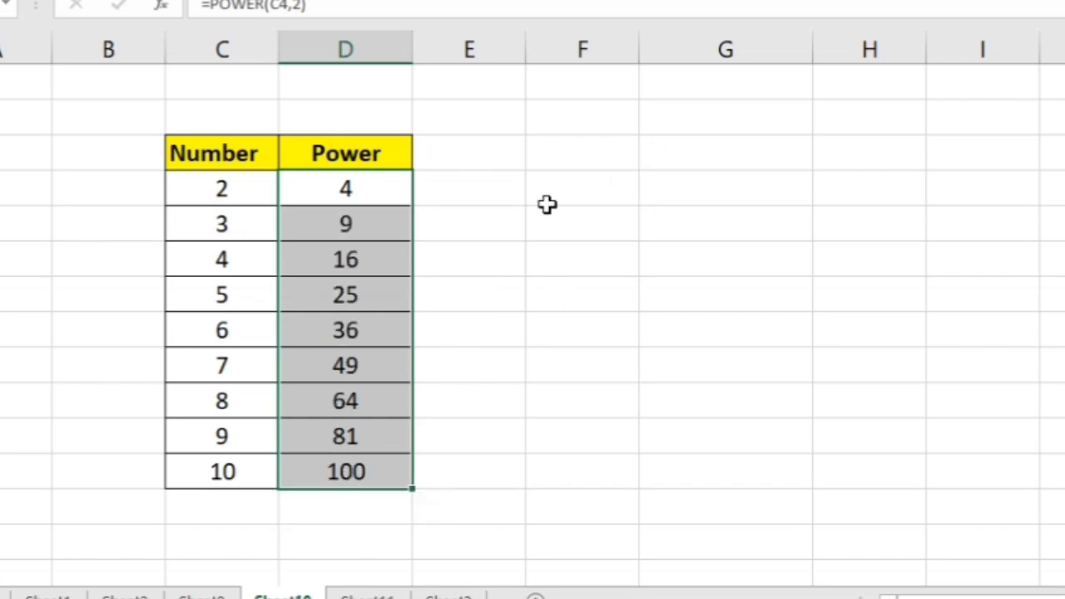
{"action": "left_click", "coordinate": [546, 204]}
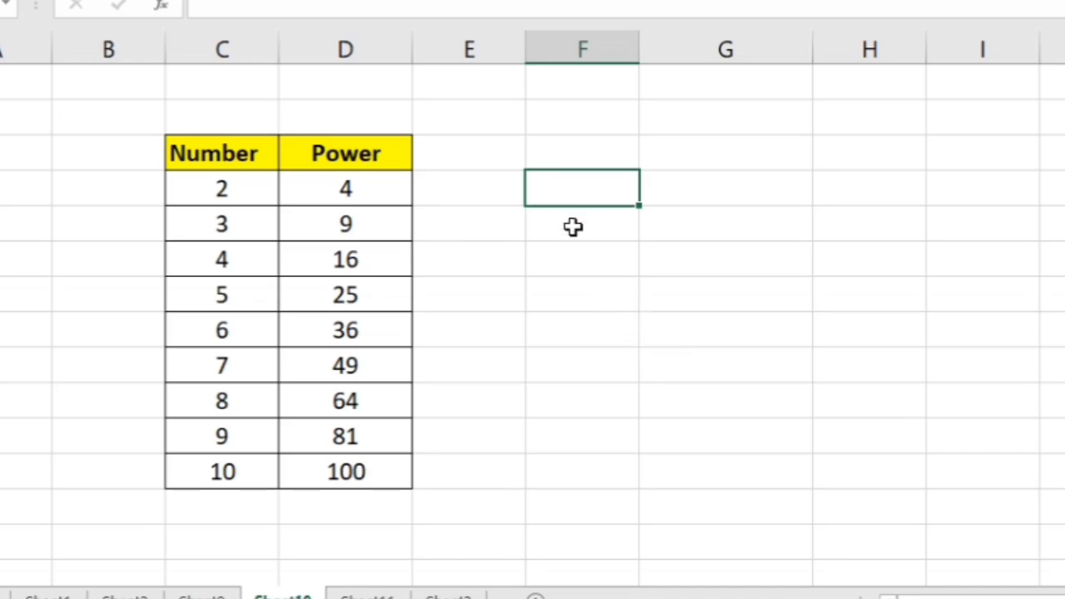
- Enter a POWER formula in cell F5 that raises the number in C4 to the power of 4
{"action": "left_click", "coordinate": [573, 227]}
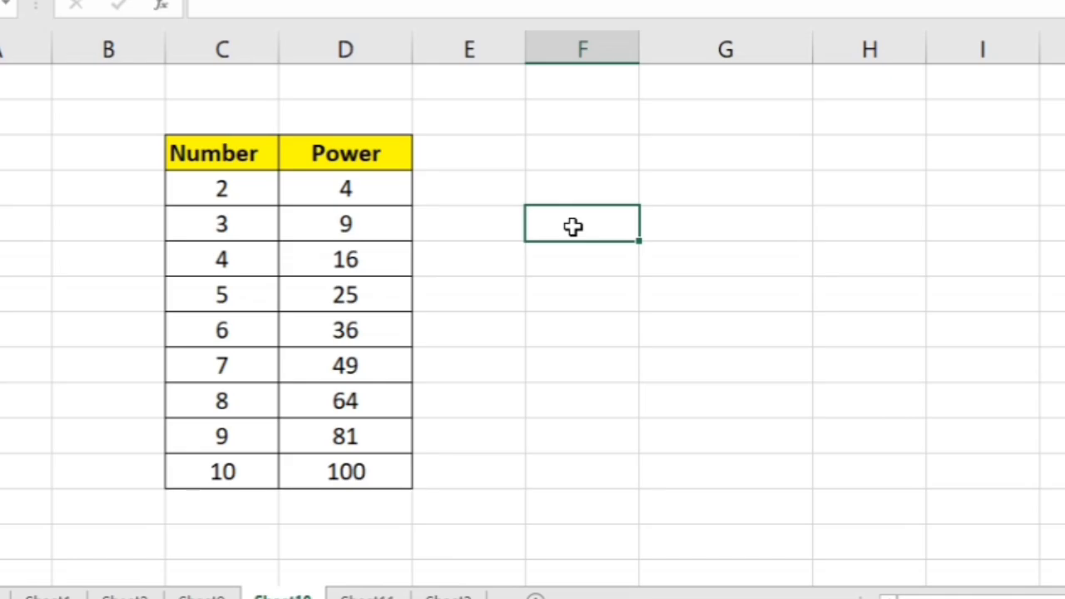
{"action": "type", "text": "=pow"}
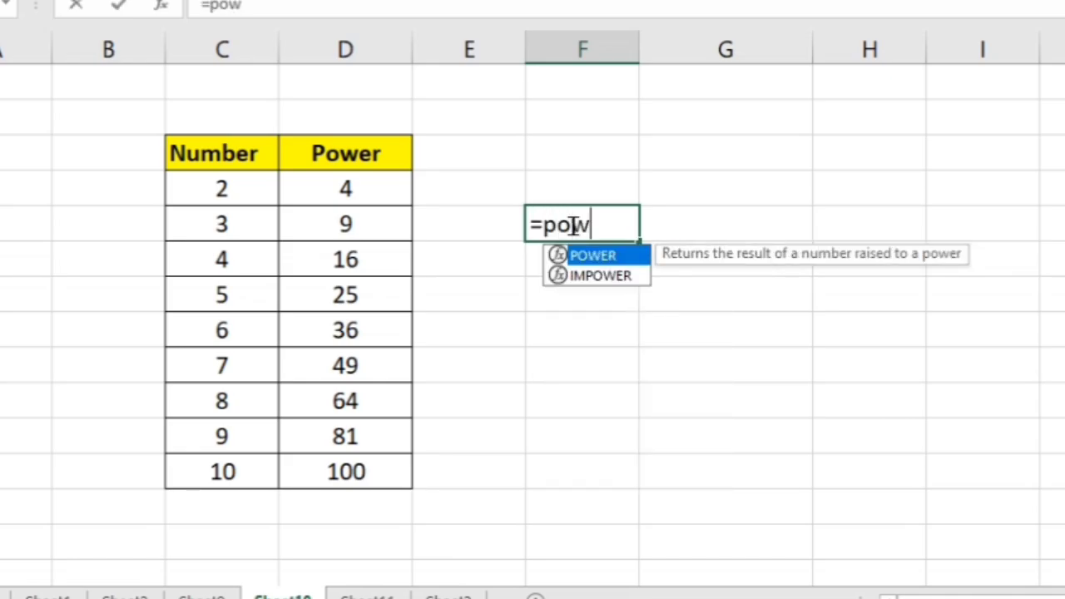
{"action": "type", "text": "er"}
{"action": "key", "text": "Tab"}
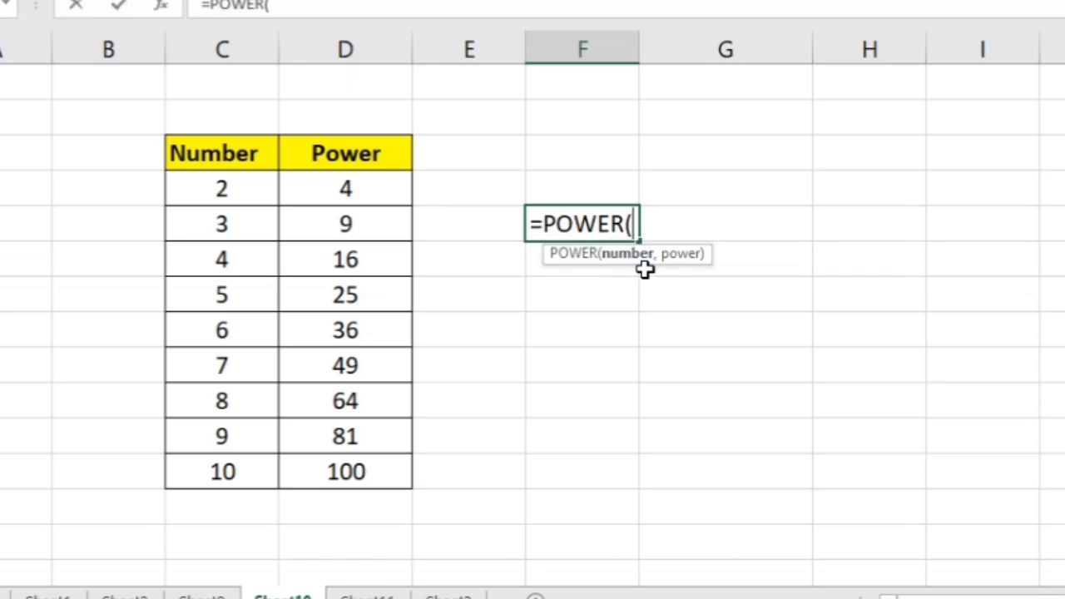
{"action": "left_click", "coordinate": [229, 189]}
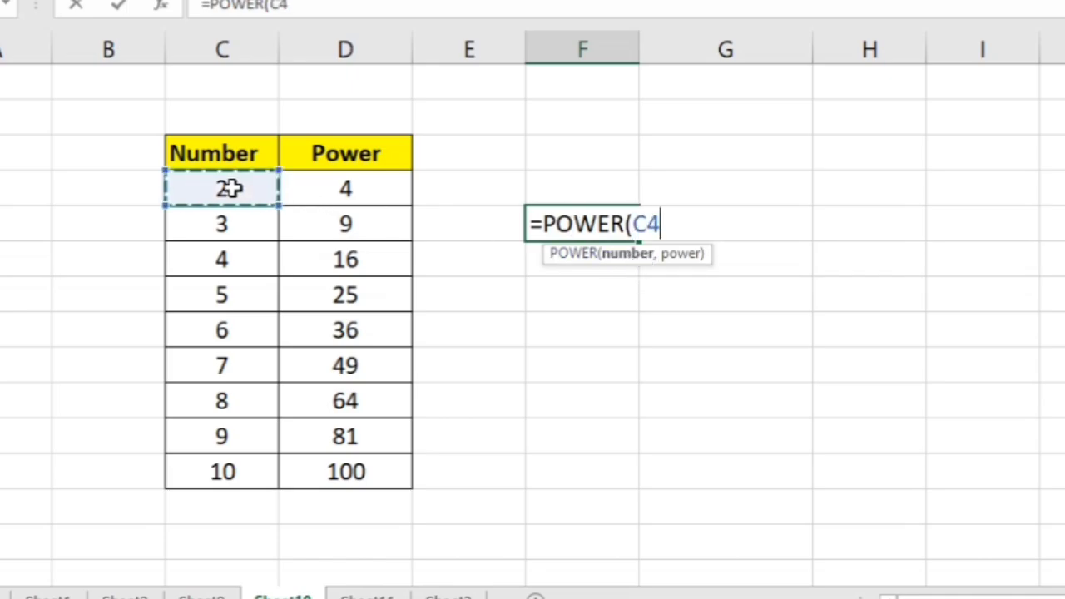
{"action": "type", "text": ","}
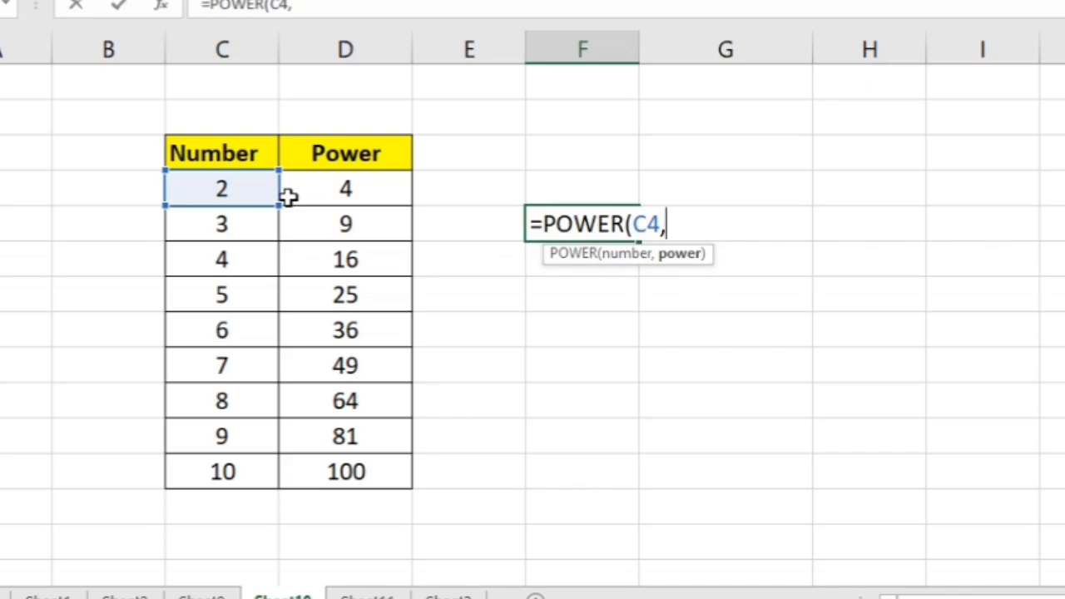
{"action": "type", "text": "4"}
{"action": "key", "text": "Return"}
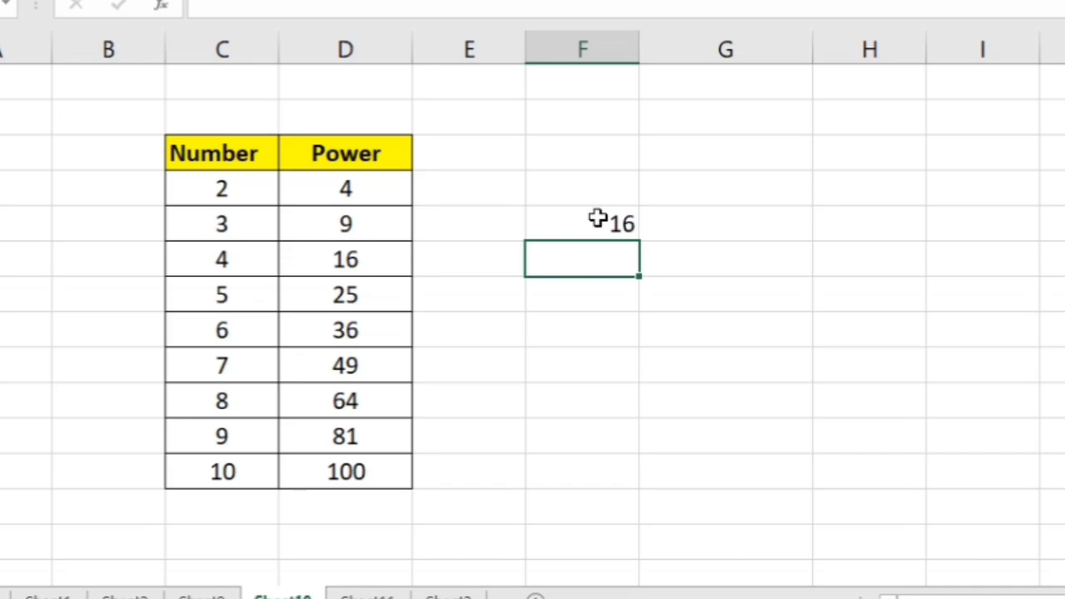
- On Sheet11, enter =ROUND(C4,0) in the first cell of the Round column to round the first number to zero decimals
{"action": "left_click", "coordinate": [382, 596]}
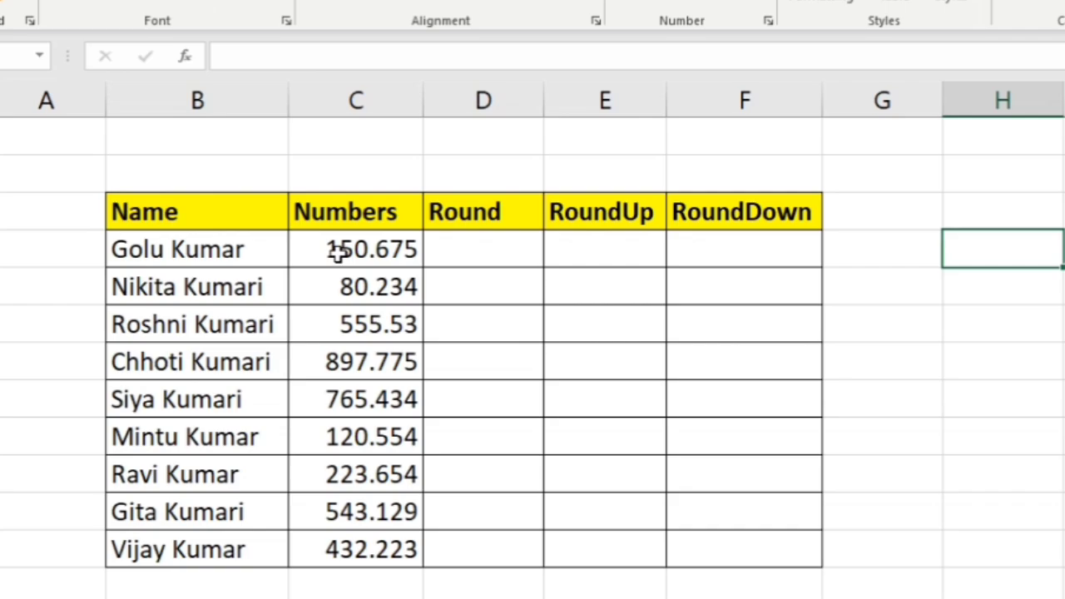
{"action": "left_click", "coordinate": [459, 253]}
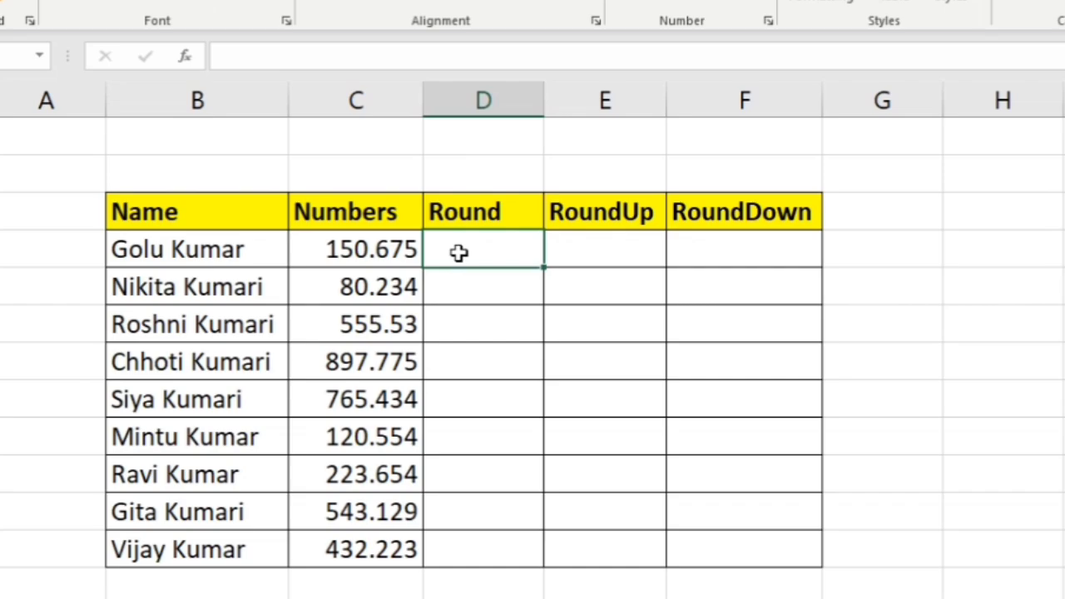
{"action": "type", "text": "=r"}
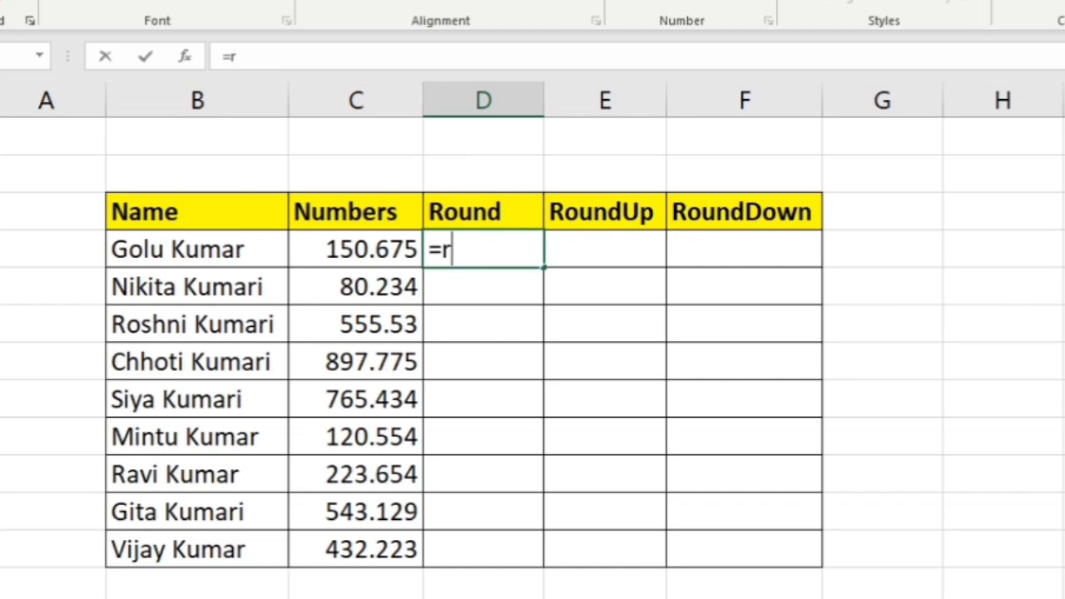
{"action": "type", "text": "i"}
{"action": "key", "text": "BackSpace"}
{"action": "type", "text": "ou"}
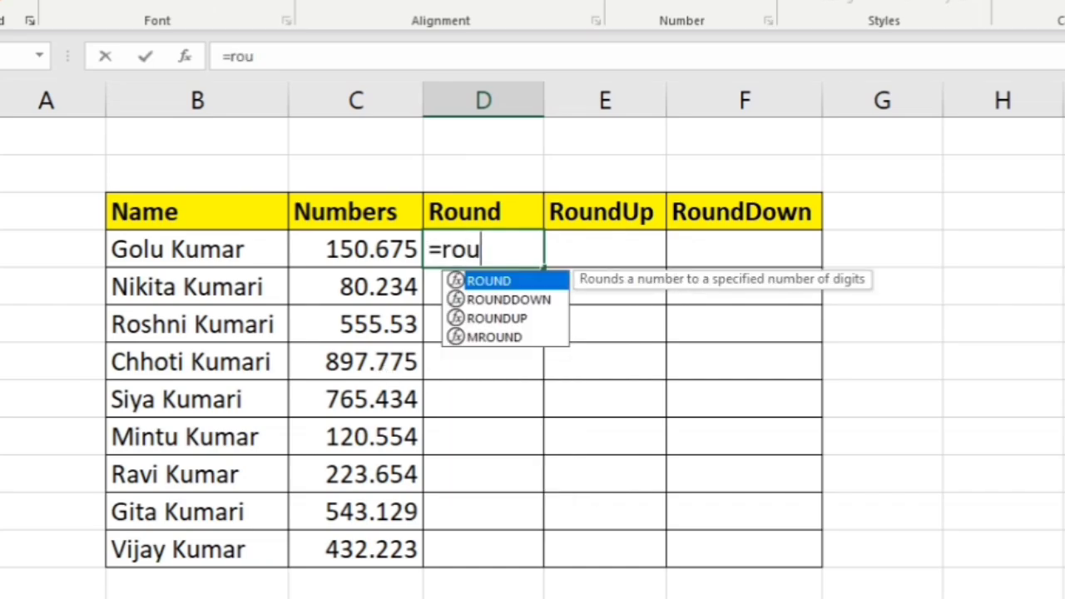
{"action": "type", "text": "nds"}
{"action": "key", "text": "BackSpace"}
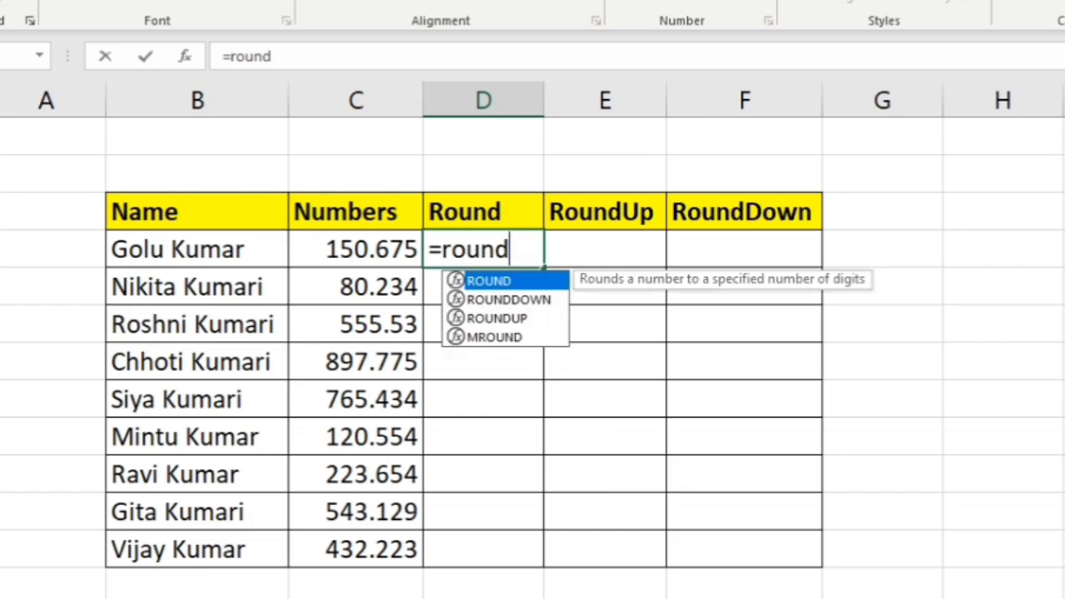
{"action": "key", "text": "Tab"}
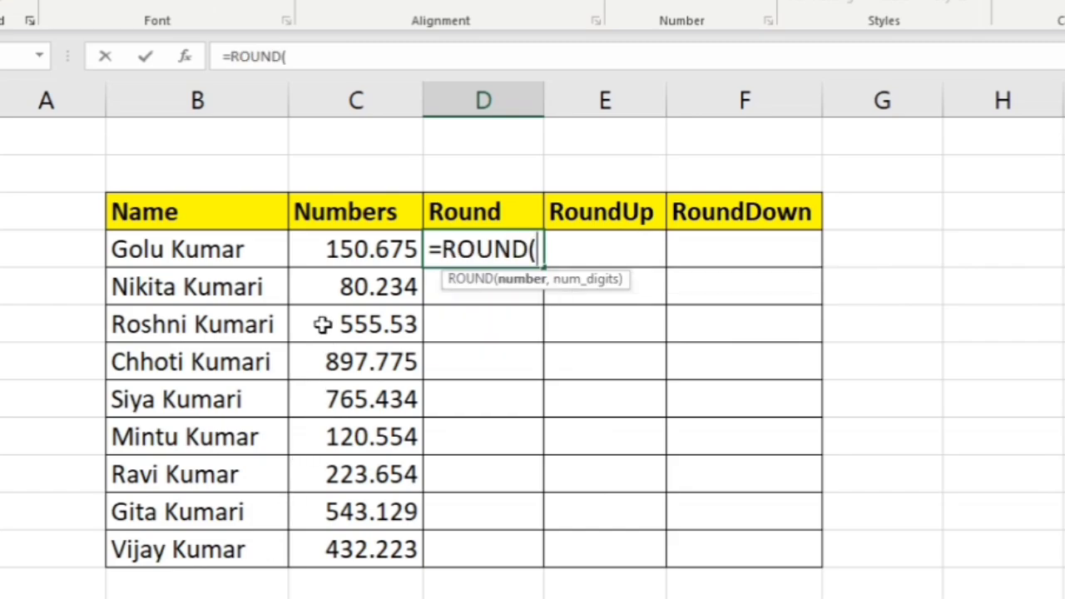
{"action": "left_click", "coordinate": [354, 253]}
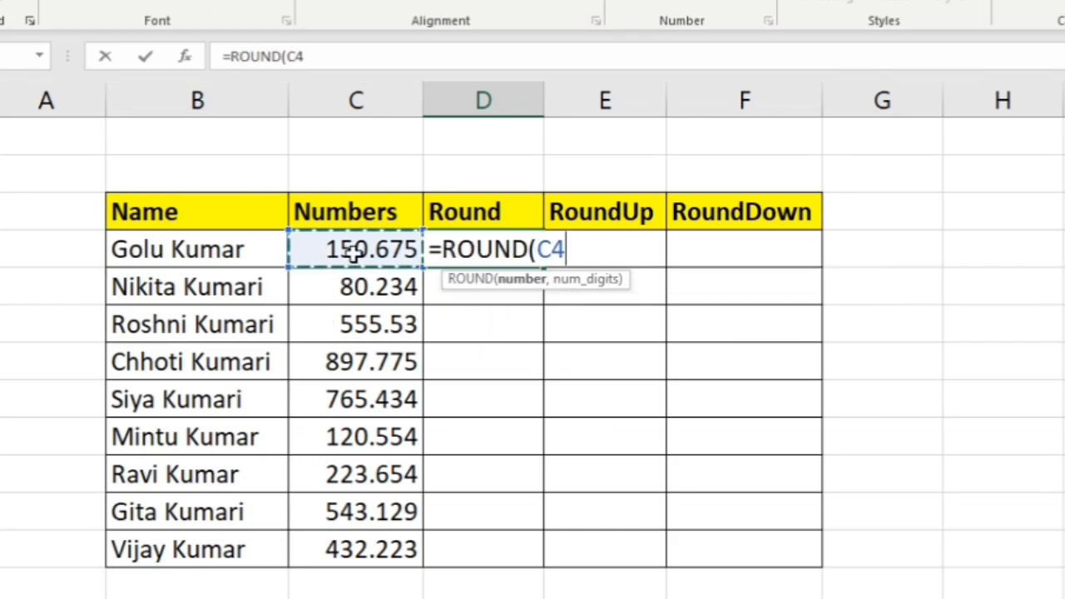
{"action": "type", "text": ","}
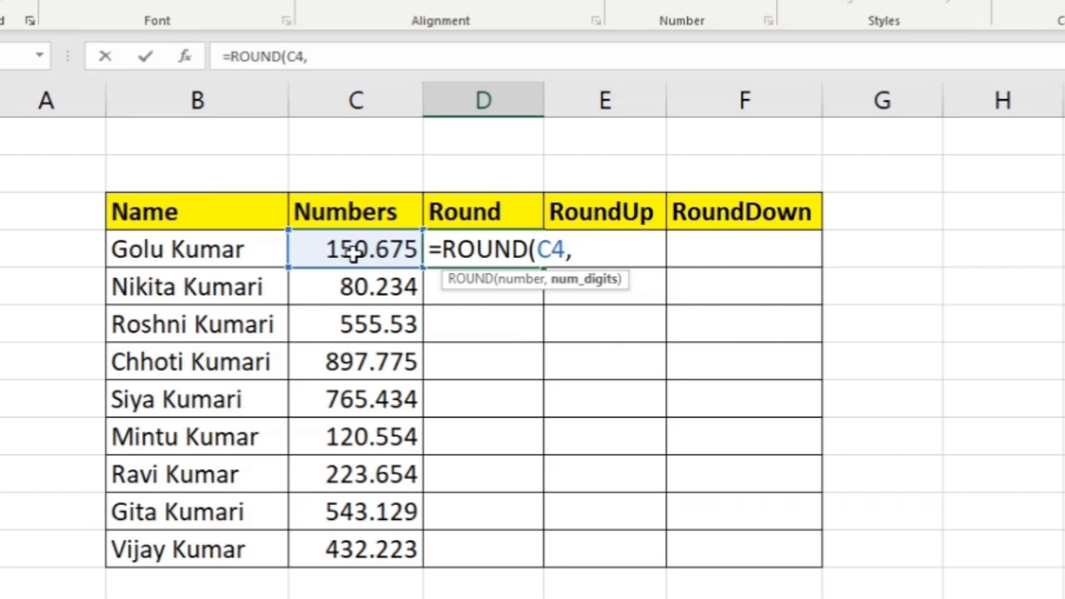
{"action": "type", "text": "0"}
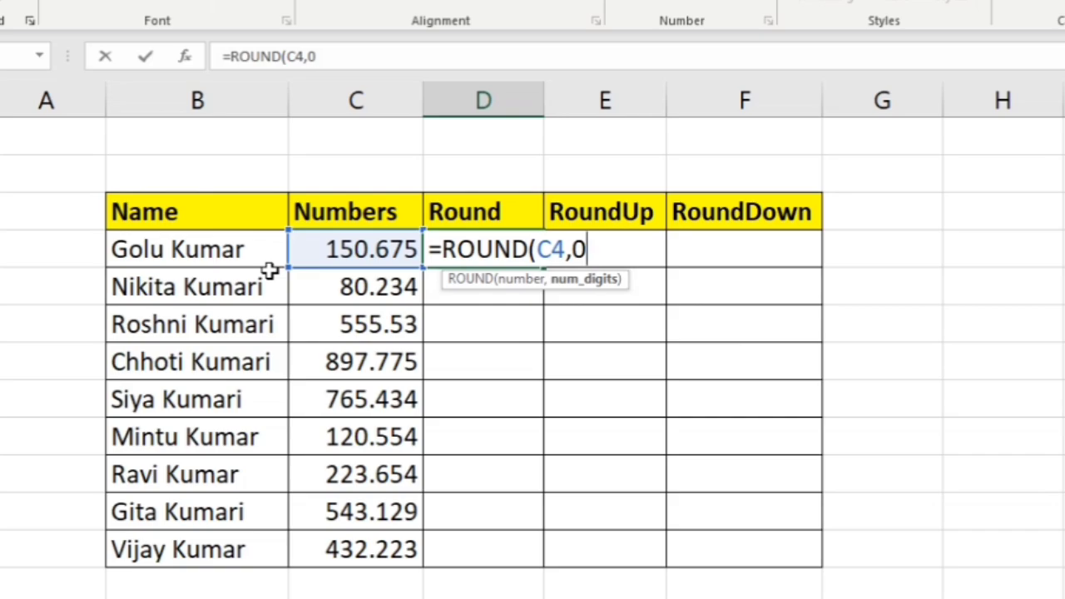
{"action": "type", "text": ")"}
{"action": "key", "text": "Return"}
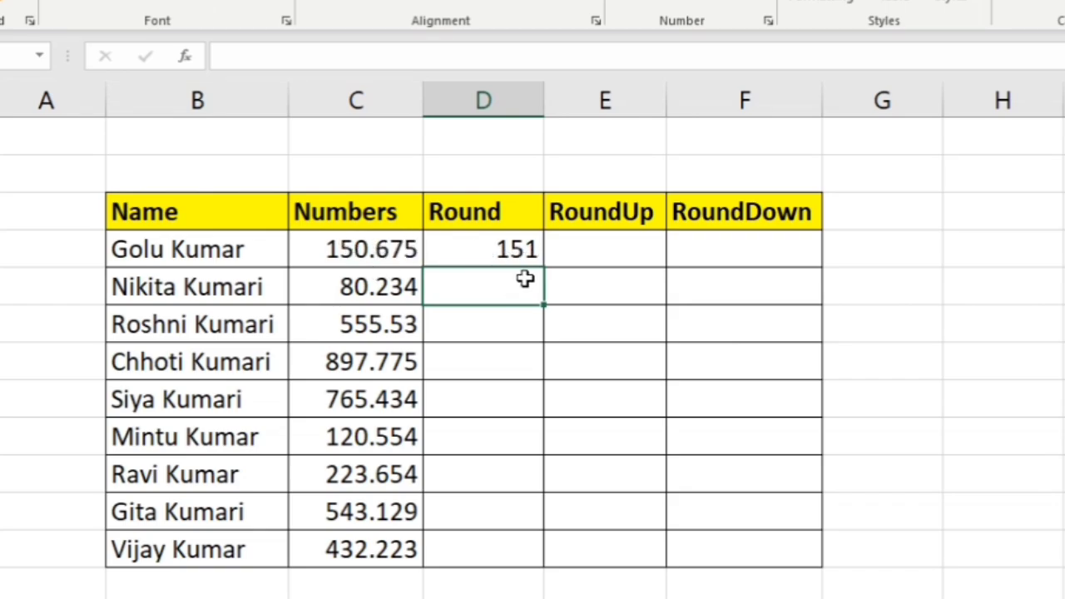
- Fill the ROUND formula from D4 down through D12 for all the listed numbers
{"action": "left_click_drag", "start_coordinate": [517, 248], "coordinate": [500, 538]}
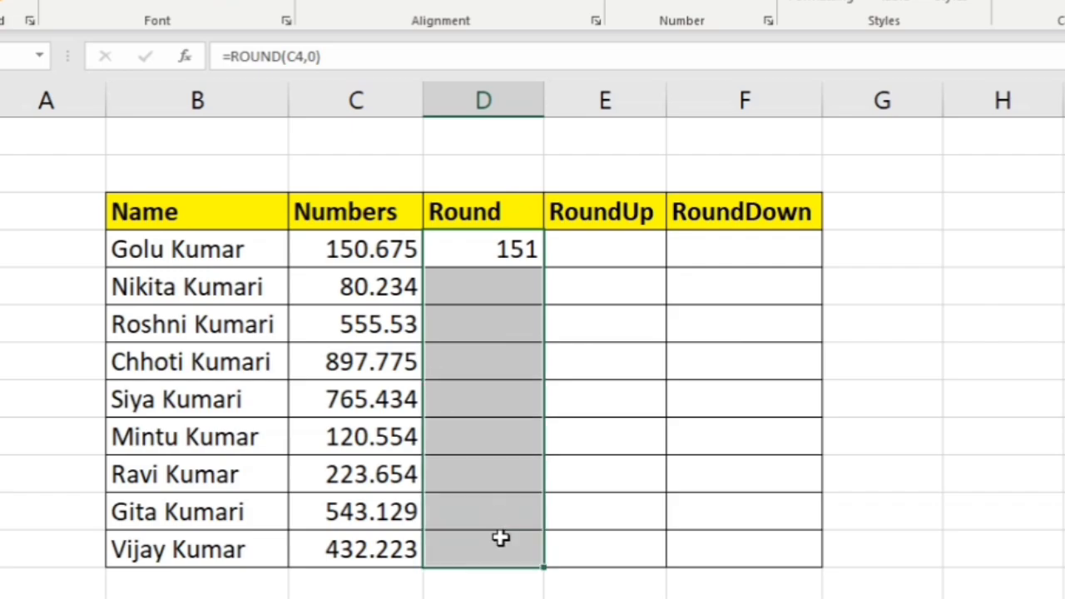
{"action": "key", "text": "ctrl+d"}
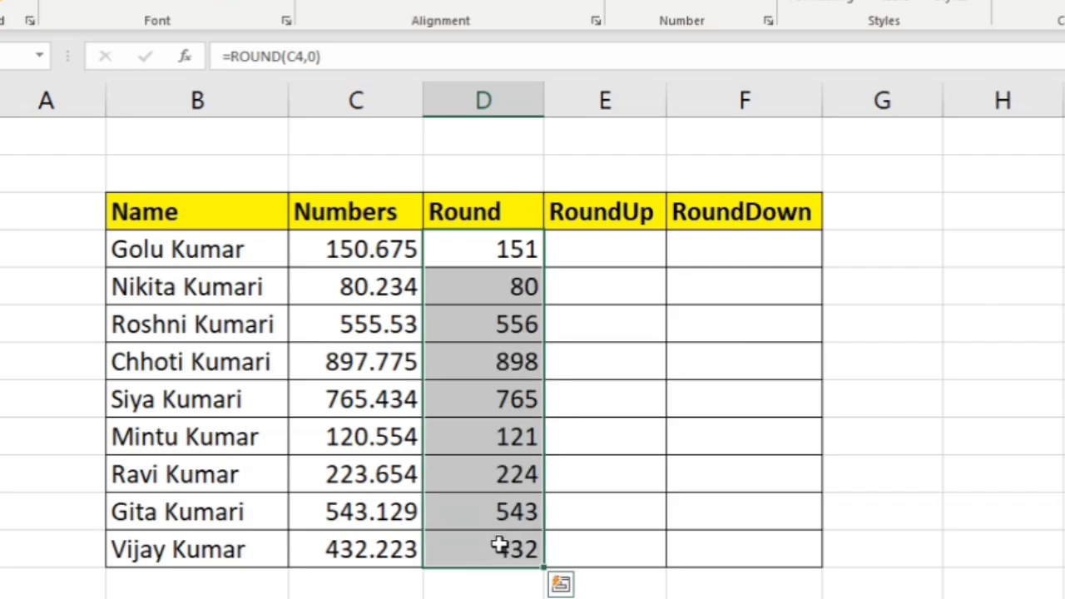
{"action": "left_click", "coordinate": [937, 340]}
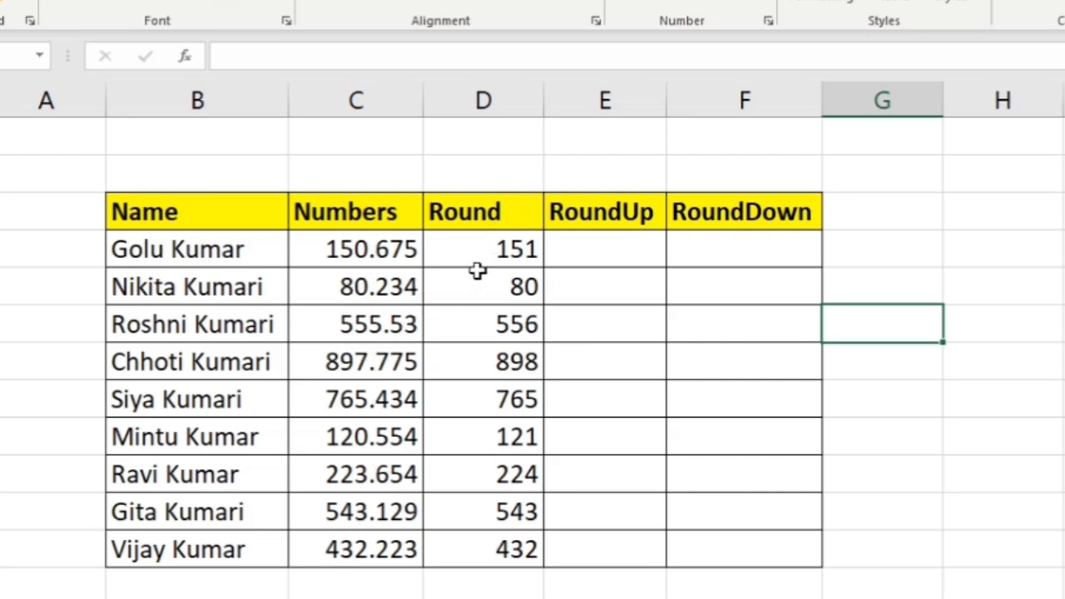
- Enter =ROUNDUP(C4,0) in the first cell of the RoundUp column to round the first number up to zero decimals
{"action": "left_click", "coordinate": [594, 250]}
{"action": "type", "text": "="}
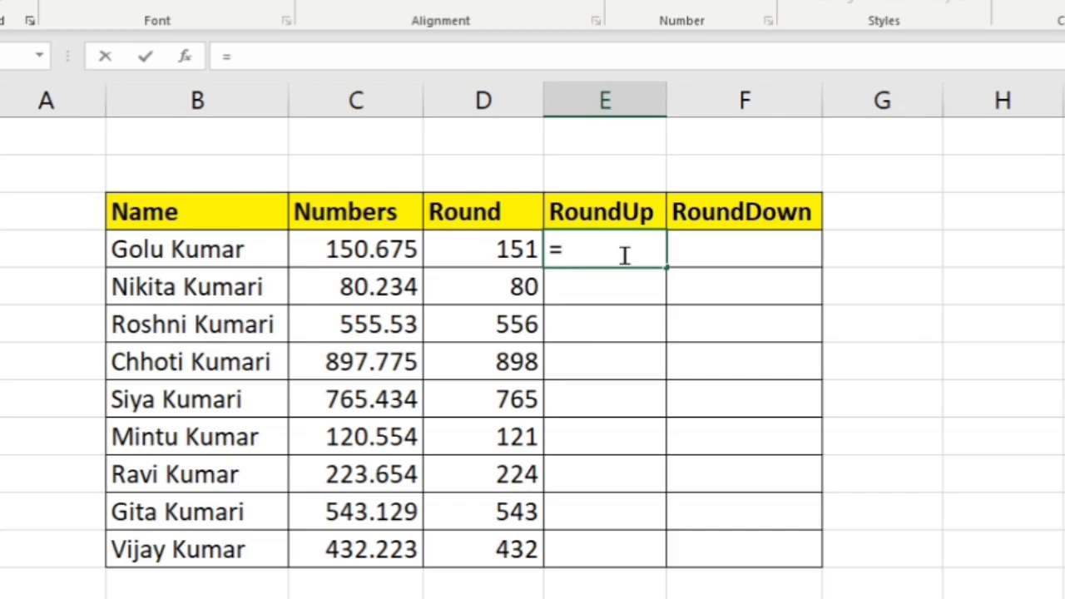
{"action": "type", "text": "round"}
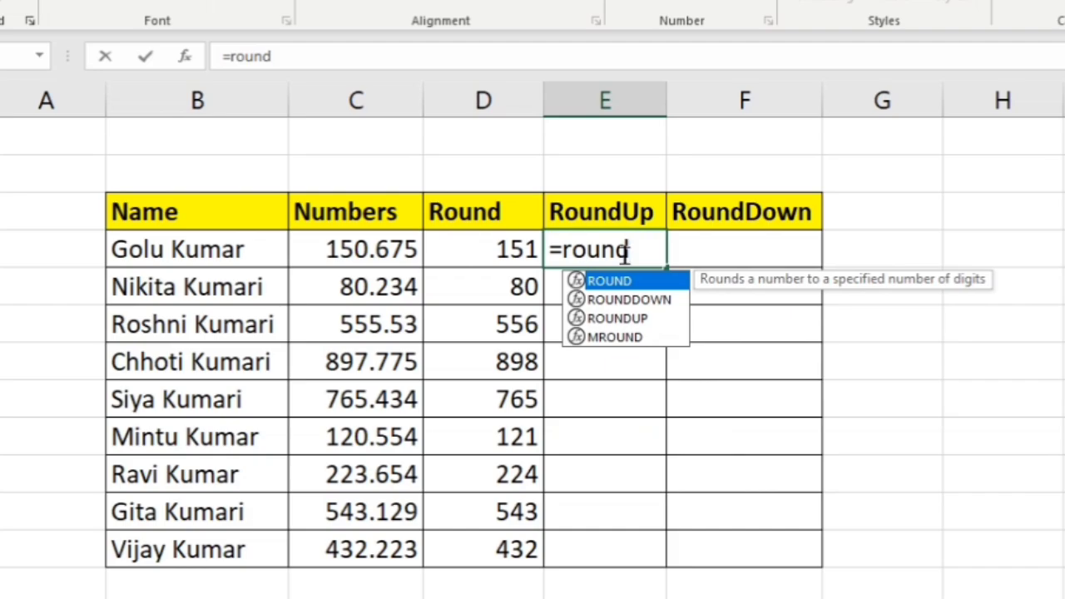
{"action": "type", "text": "u"}
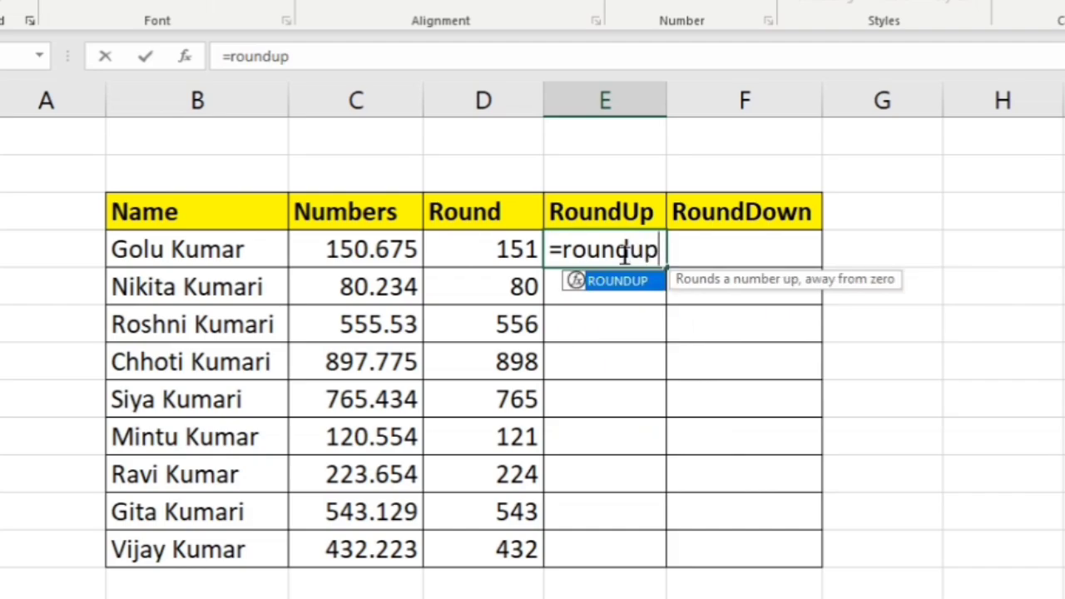
{"action": "type", "text": "p"}
{"action": "key", "text": "Tab"}
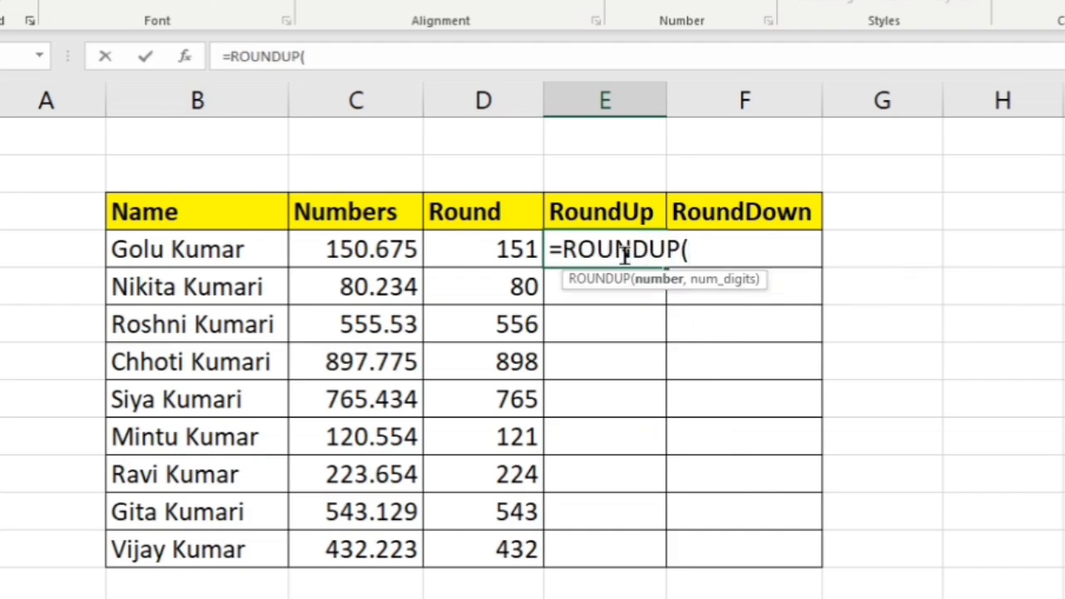
{"action": "left_click", "coordinate": [385, 249]}
{"action": "type", "text": ",0"}
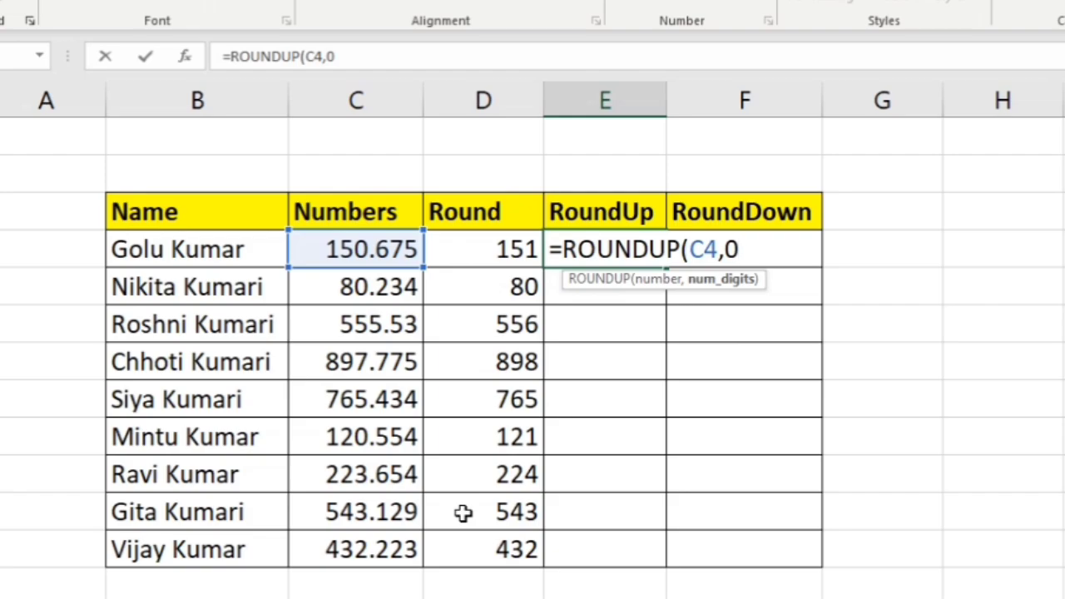
{"action": "type", "text": ")"}
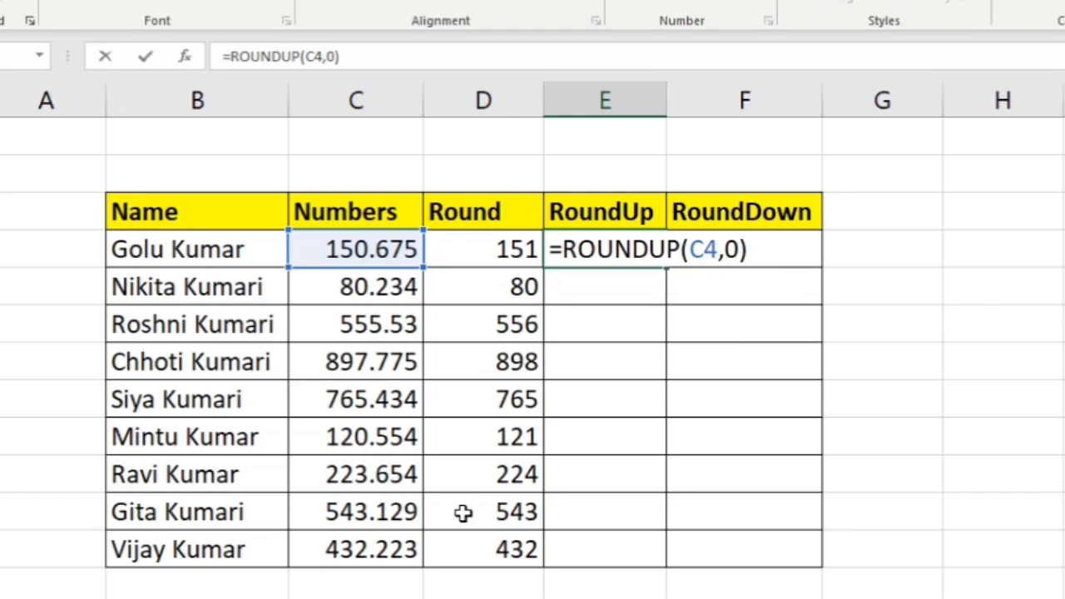
{"action": "key", "text": "Return"}
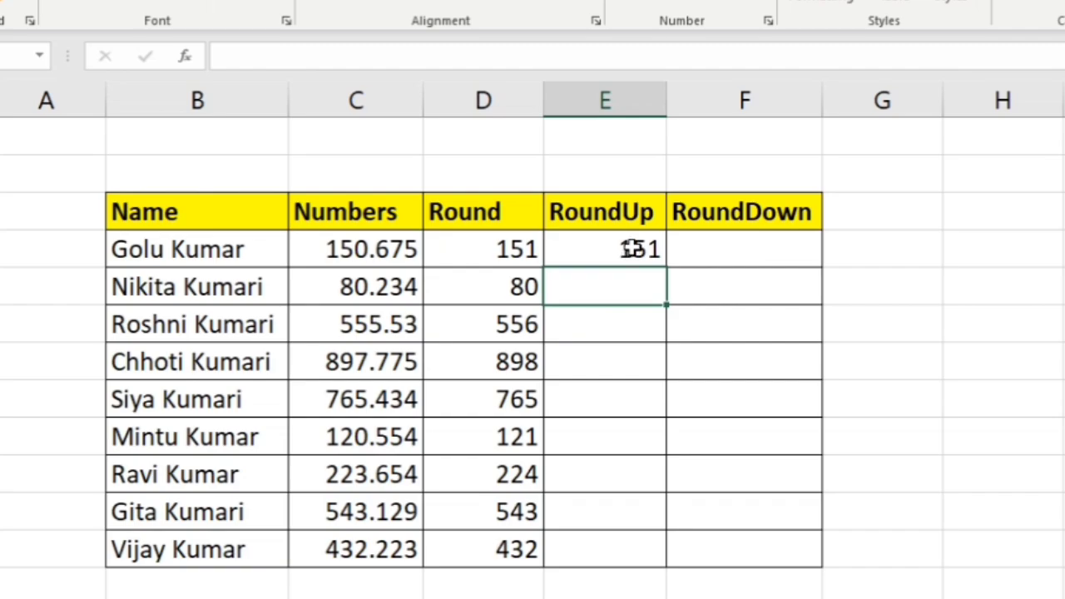
- Fill the ROUNDUP formula from E4 down through E12 for all the listed numbers
{"action": "left_click_drag", "start_coordinate": [629, 248], "coordinate": [618, 553]}
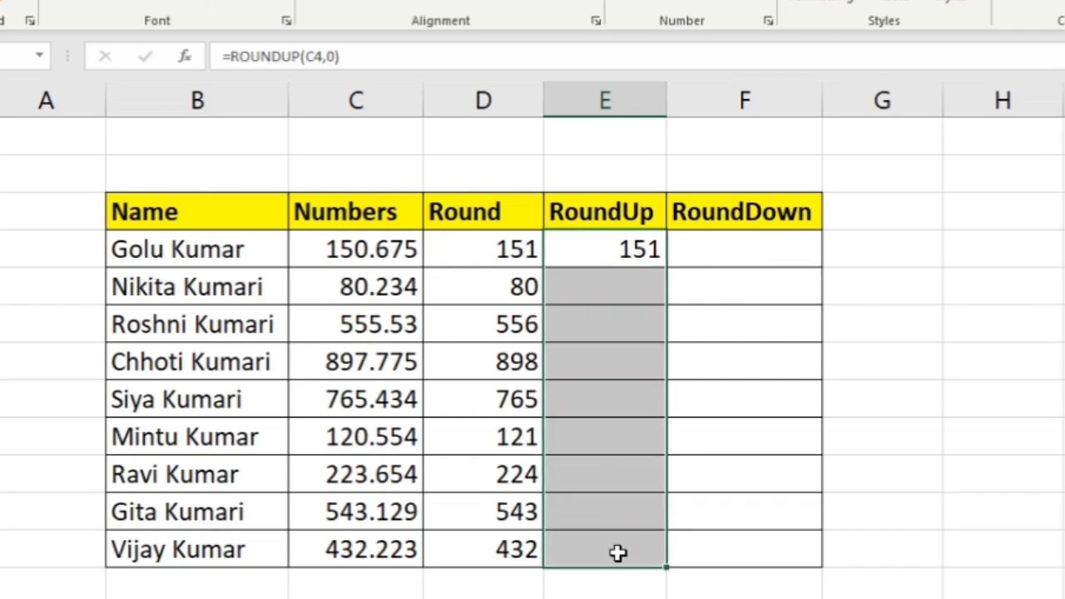
{"action": "key", "text": "ctrl+d"}
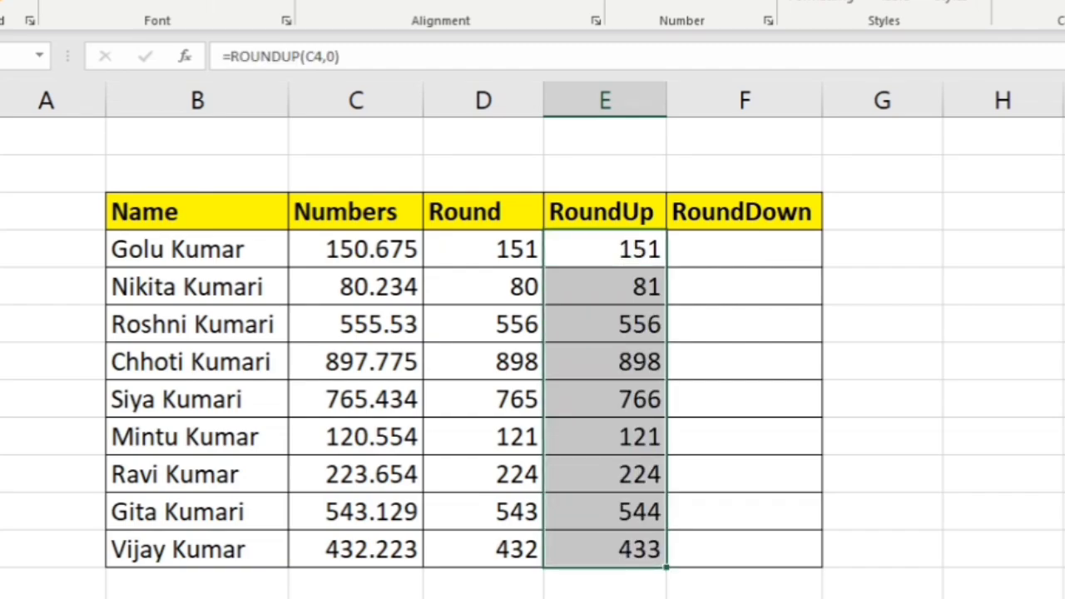
{"action": "left_click", "coordinate": [1064, 324]}
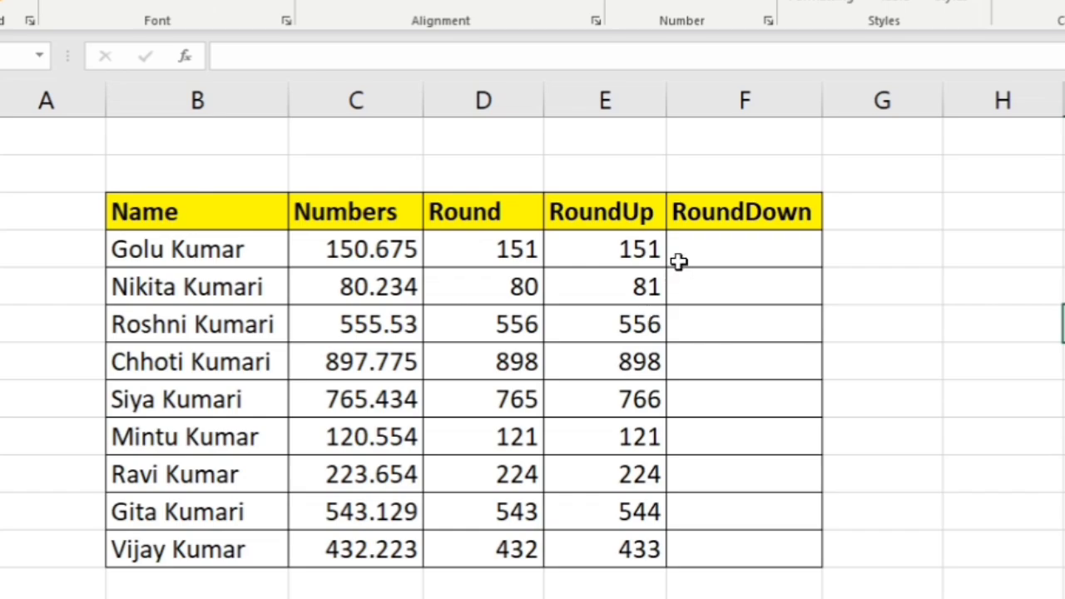
- Enter =ROUNDDOWN(C4,0) in the first cell of the RoundDown column to round the first number down to zero decimals
{"action": "left_click", "coordinate": [707, 254]}
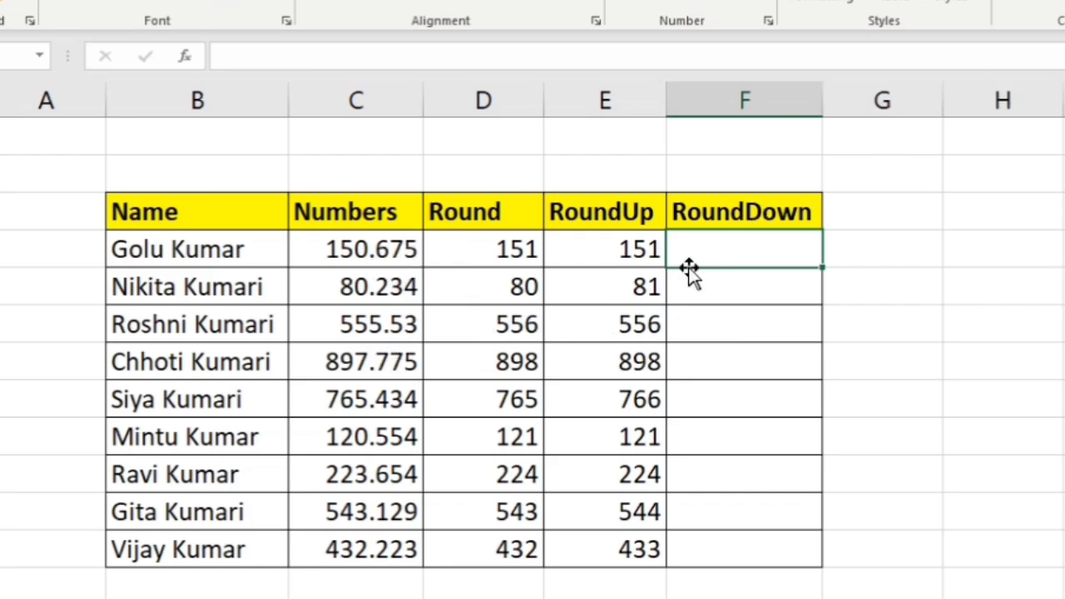
{"action": "type", "text": "="}
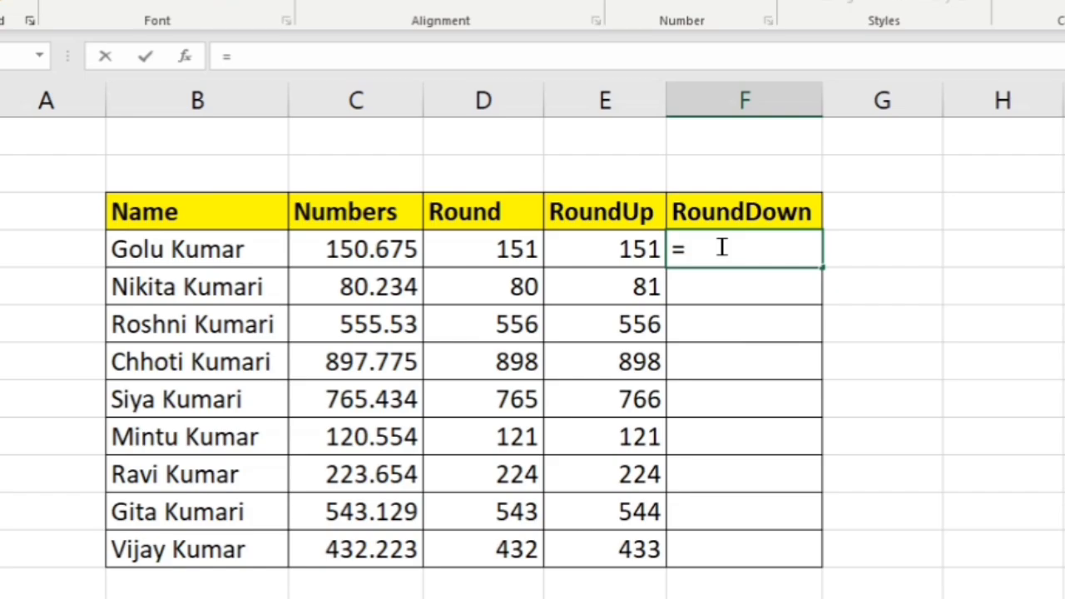
{"action": "type", "text": "round"}
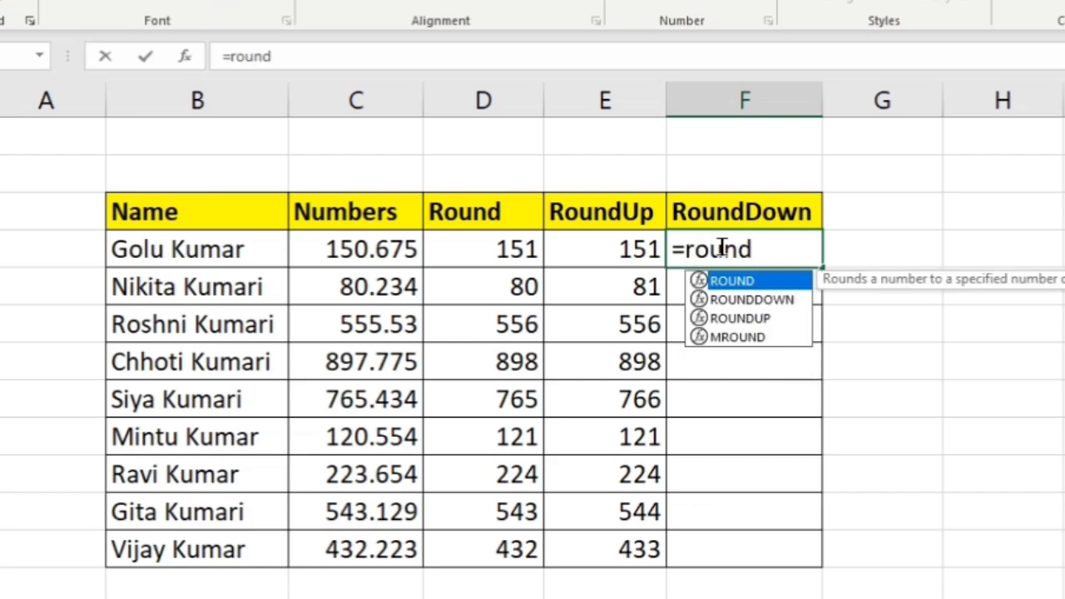
{"action": "key", "text": "Down"}
{"action": "key", "text": "Tab"}
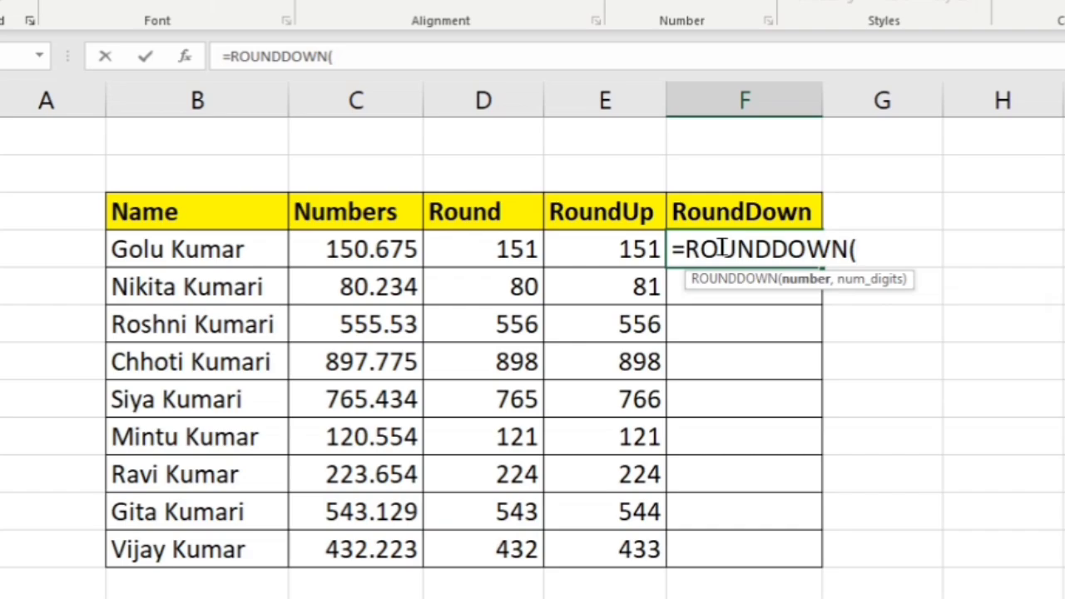
{"action": "left_click", "coordinate": [370, 249]}
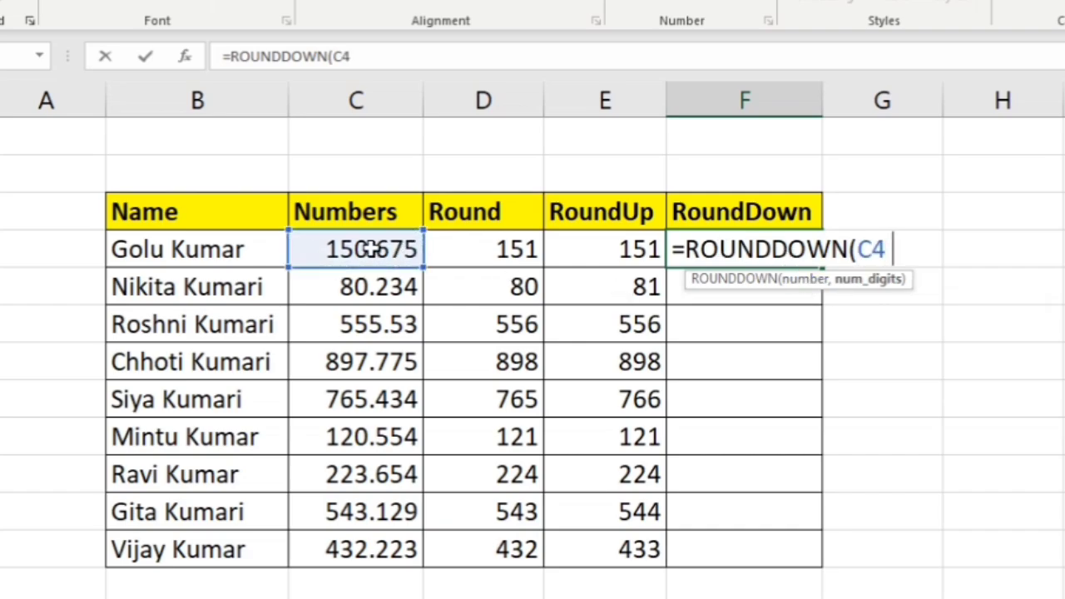
{"action": "type", "text": ",0"}
{"action": "key", "text": "Return"}
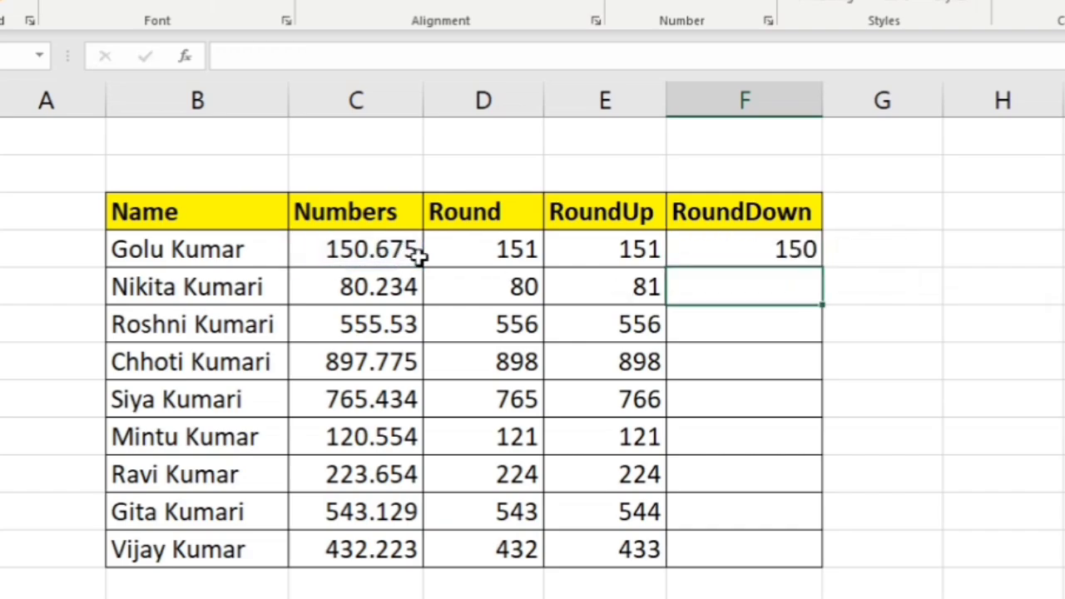
- Fill the ROUNDDOWN formula from F4 down through F12 for all the listed numbers
{"action": "left_click_drag", "start_coordinate": [751, 252], "coordinate": [743, 546]}
{"action": "key", "text": "ctrl+d"}
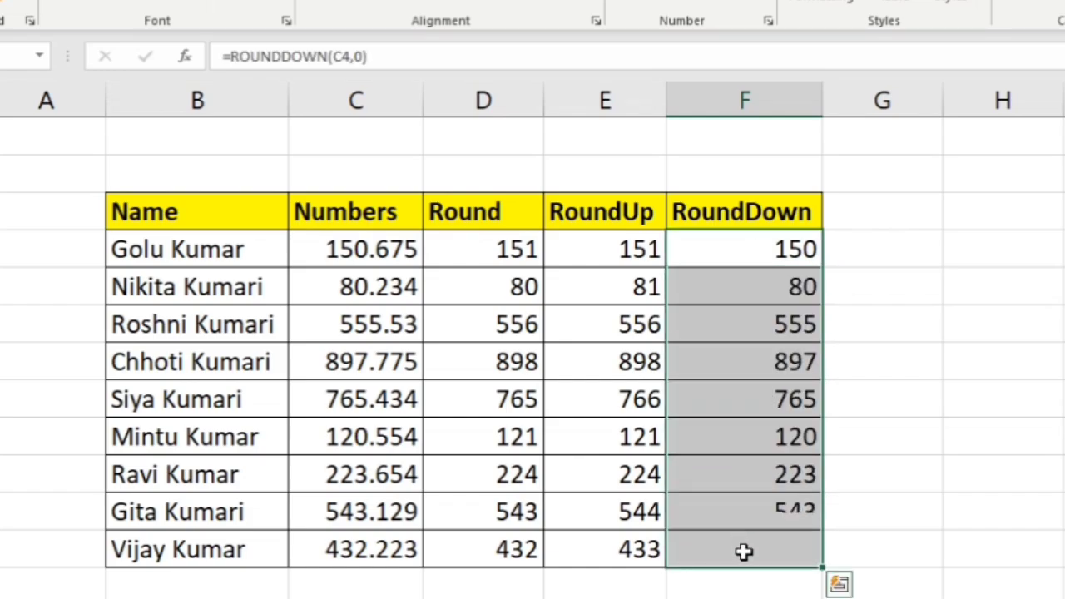
{"action": "left_click", "coordinate": [980, 379]}
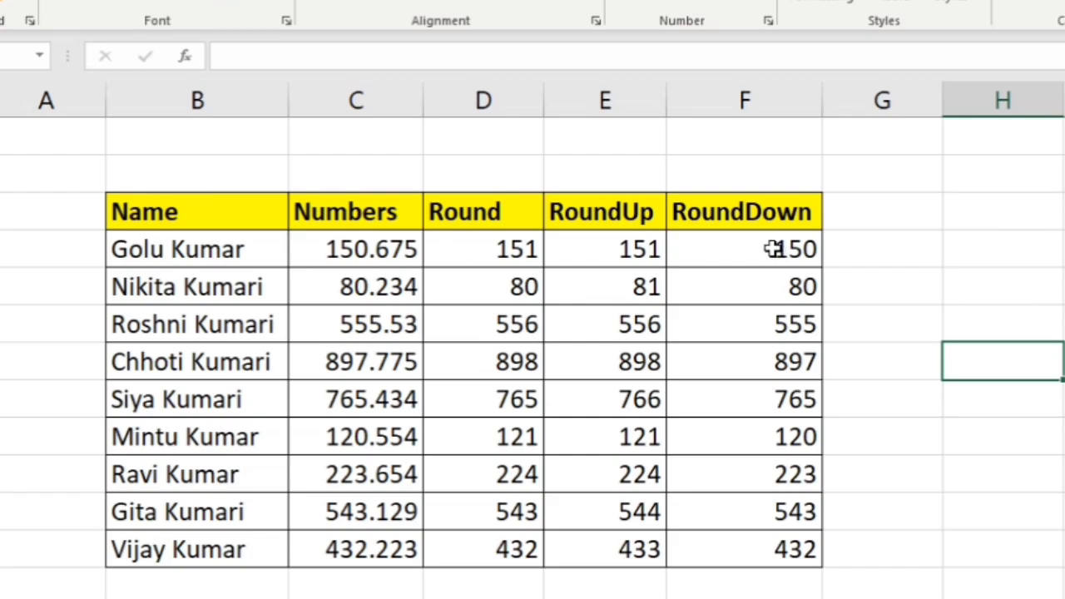
- Change the formula in D4 to =ROUND(C4,1) so the first number is rounded to one decimal place
{"action": "left_click", "coordinate": [500, 247]}
{"action": "double_click", "coordinate": [499, 248]}
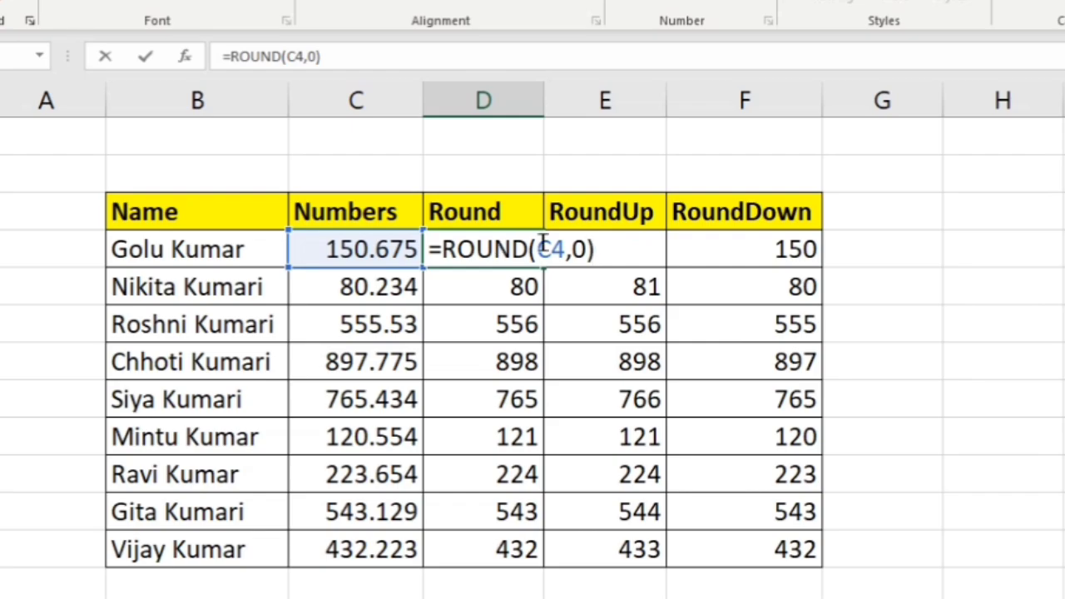
{"action": "left_click", "coordinate": [587, 248]}
{"action": "key", "text": "BackSpace"}
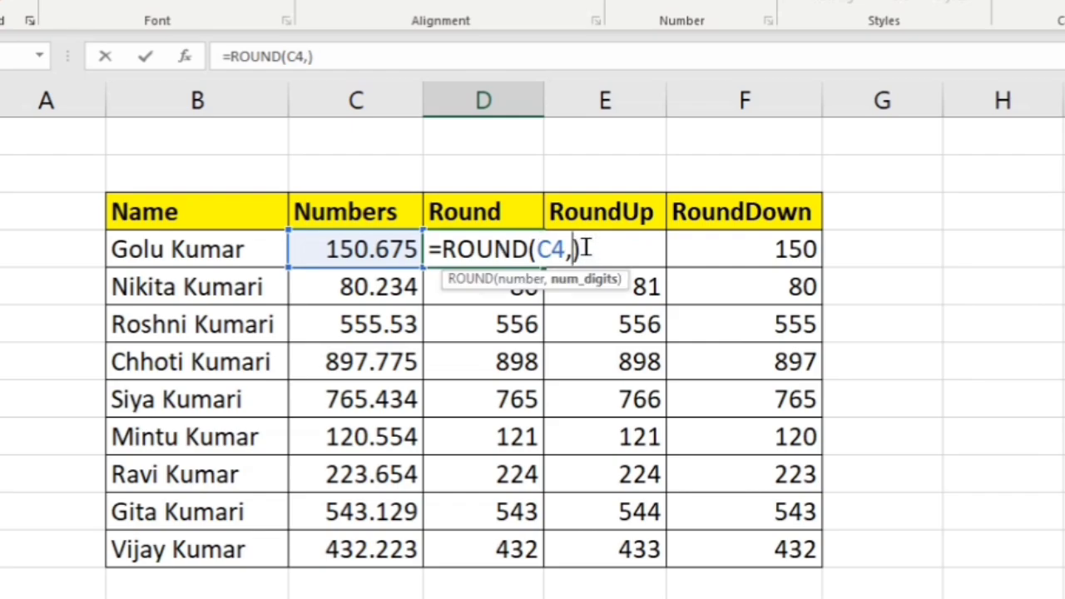
{"action": "type", "text": "1"}
{"action": "key", "text": "Right"}
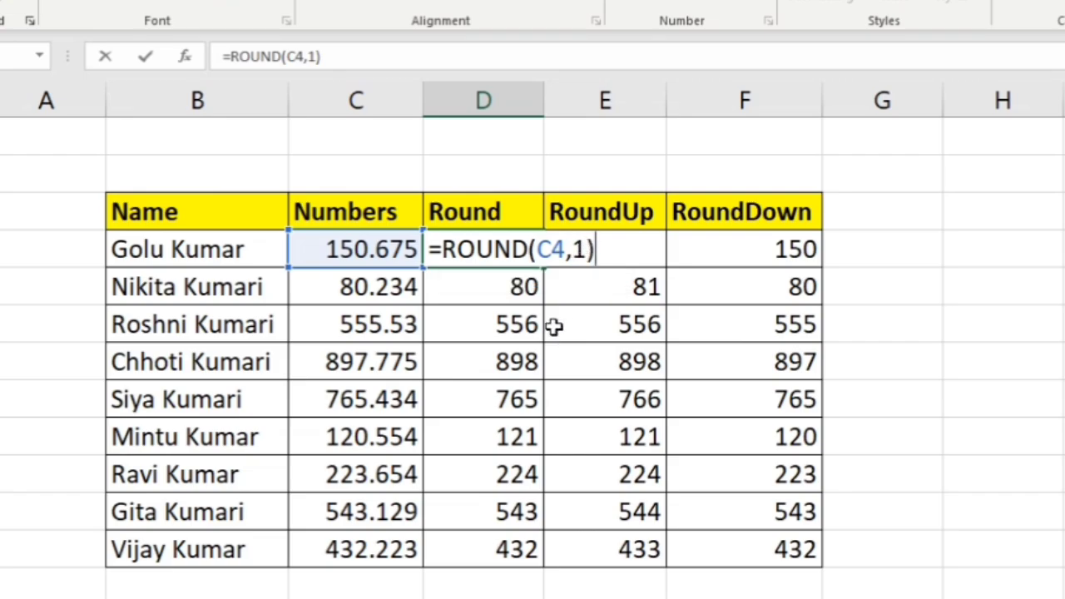
{"action": "key", "text": "Return"}
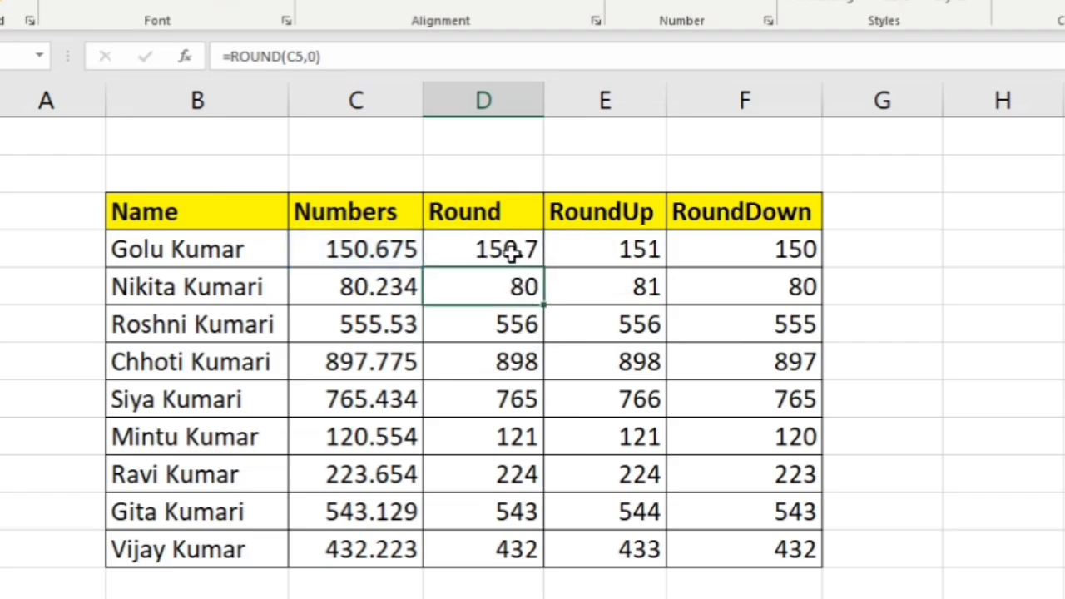
- Fill the one-decimal ROUND formula from D4 down through D12 for all the listed numbers
{"action": "left_click_drag", "start_coordinate": [509, 250], "coordinate": [503, 549]}
{"action": "key", "text": "ctrl+d"}
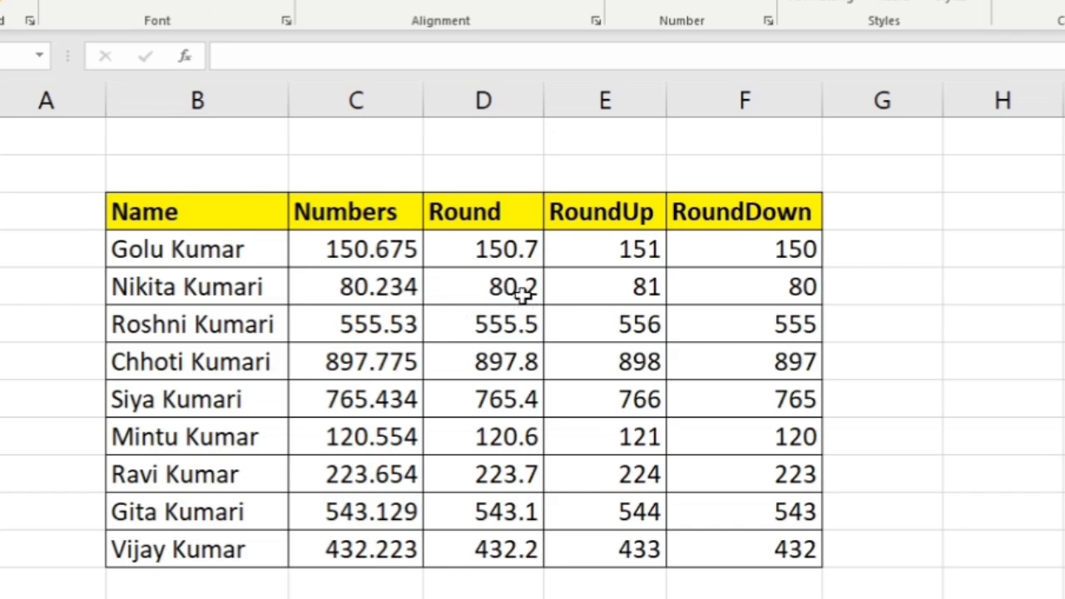
- Change the formula in D4 to =ROUND(C4,0) so the first number is rounded to zero decimals
{"action": "left_click", "coordinate": [491, 246]}
{"action": "double_click", "coordinate": [498, 249]}
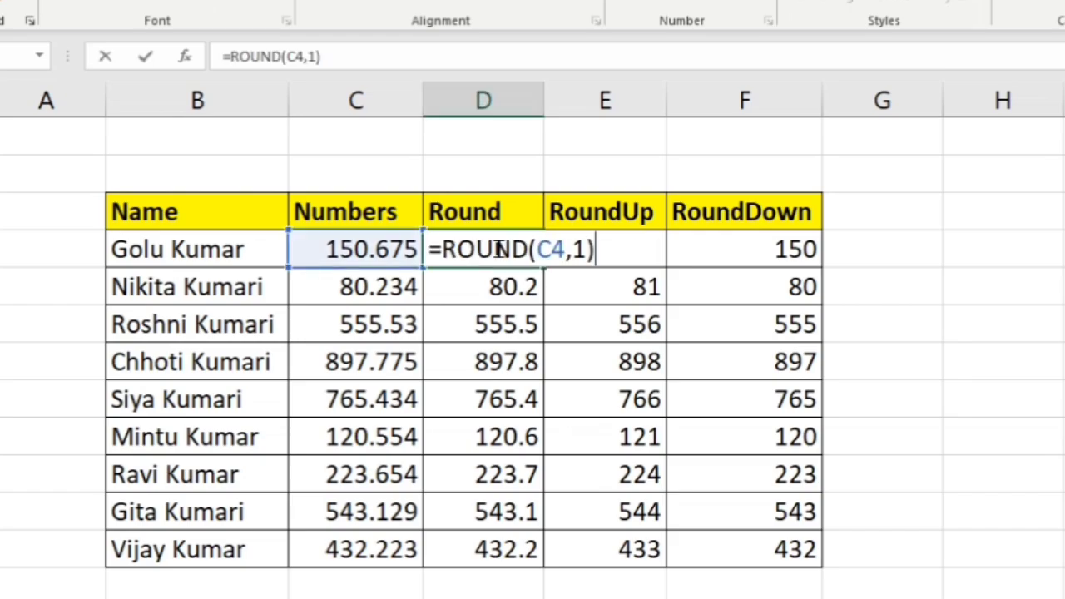
{"action": "left_click", "coordinate": [581, 249]}
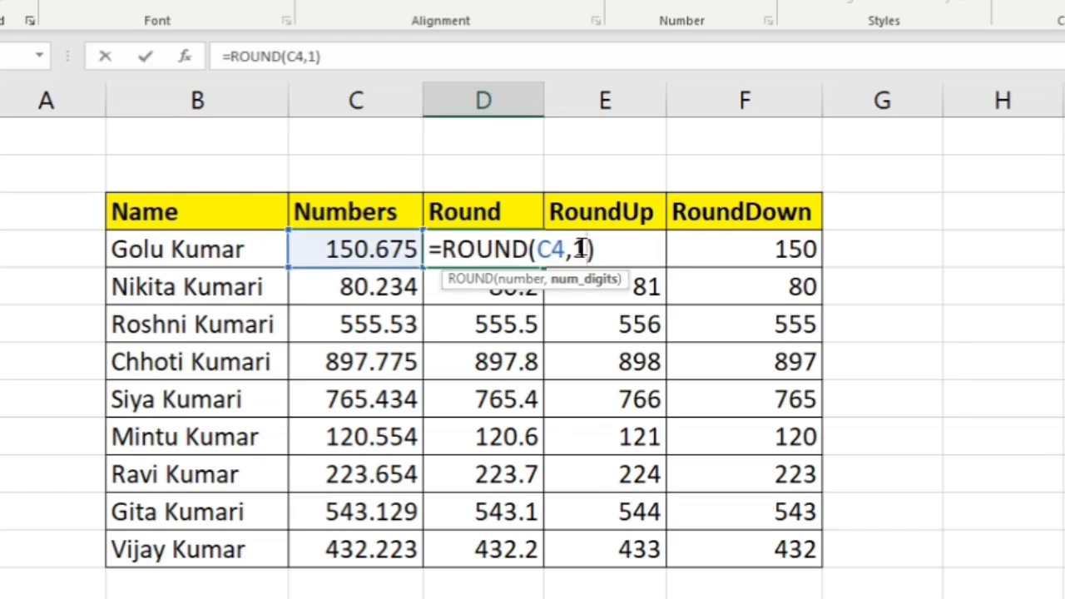
{"action": "key", "text": "BackSpace"}
{"action": "type", "text": "0"}
{"action": "key", "text": "Return"}
- Fill the zero-decimal ROUND formula from D4 down through D12 for all the listed numbers
{"action": "left_click", "coordinate": [503, 254]}
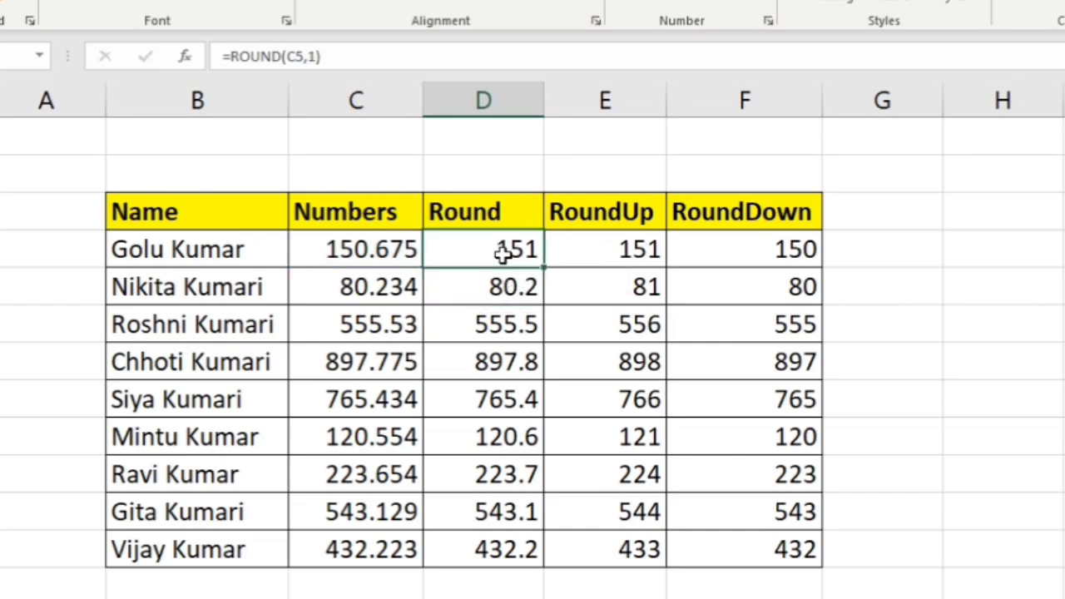
{"action": "left_click_drag", "start_coordinate": [503, 254], "coordinate": [504, 545]}
{"action": "key", "text": "ctrl+d"}
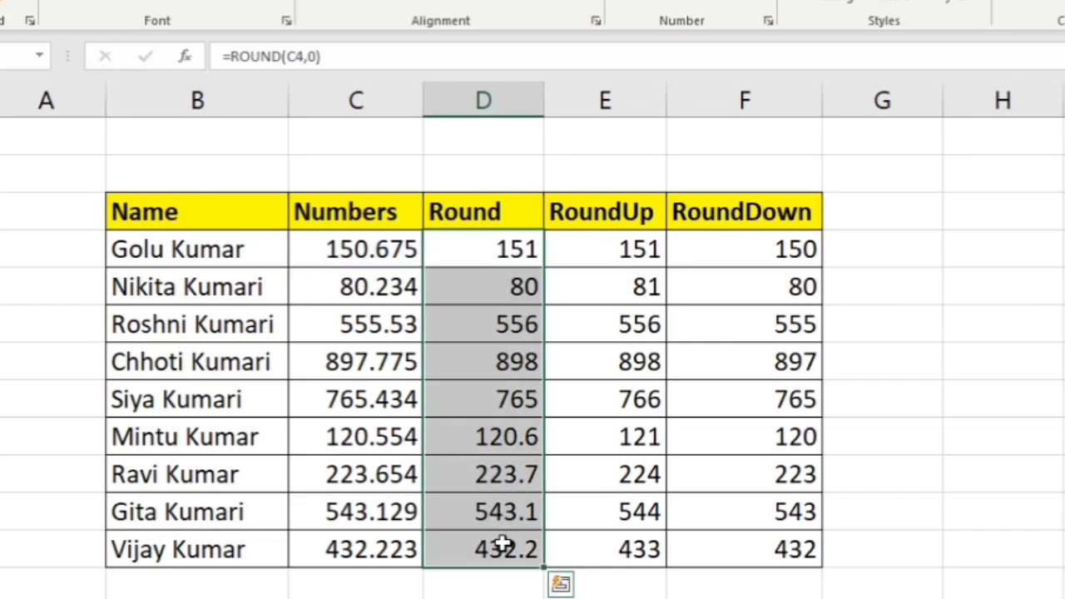
{"action": "left_click", "coordinate": [948, 360]}
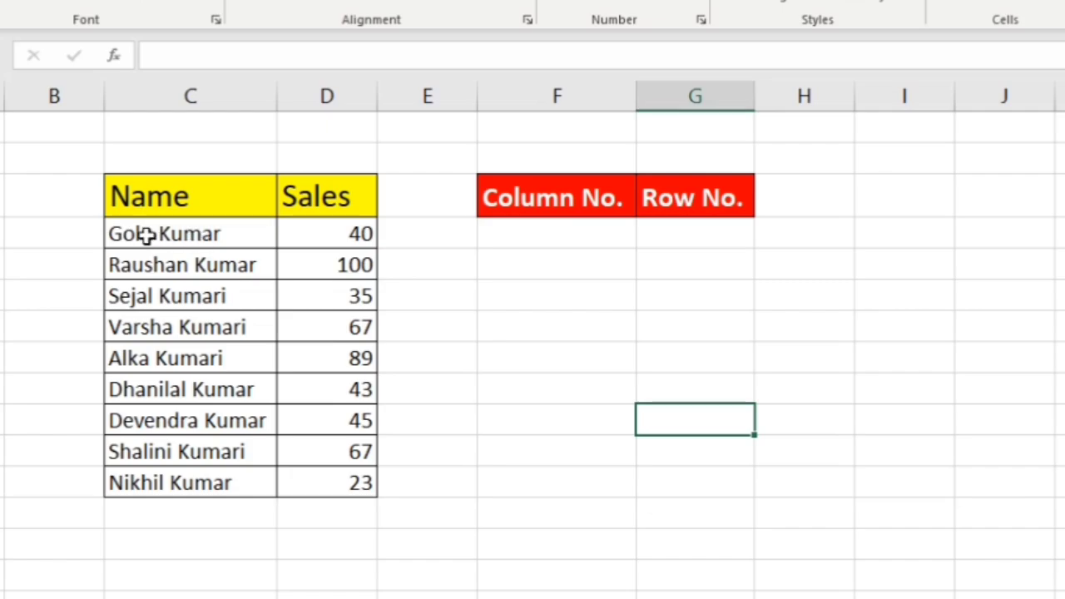
- Enter =COLUMN(C4) in F4, the first cell under Column No., to return the column number of the first name
{"action": "left_click", "coordinate": [553, 241]}
{"action": "type", "text": "="}
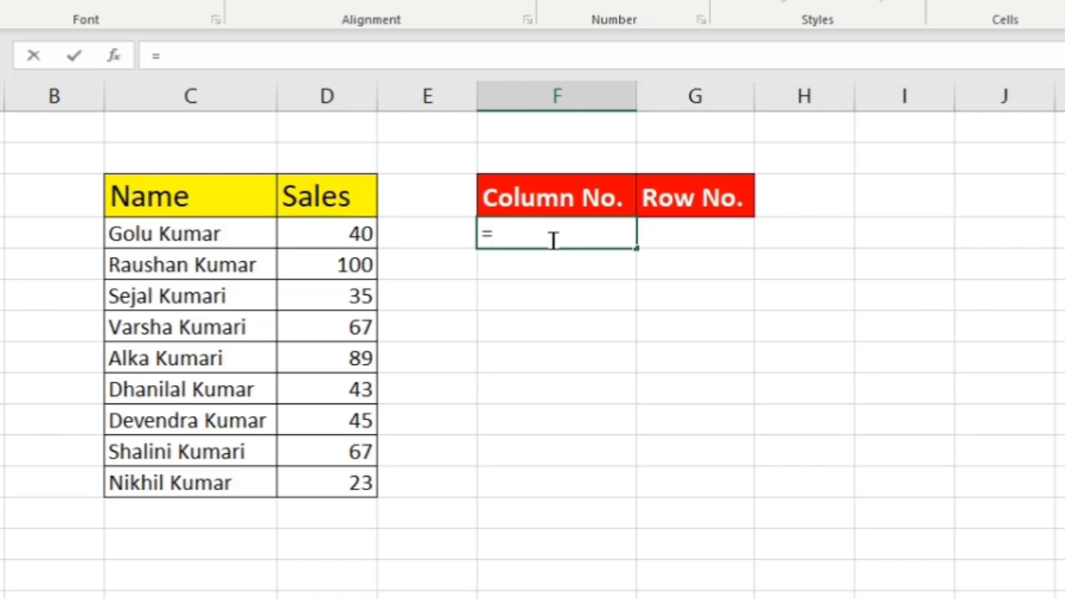
{"action": "type", "text": "col"}
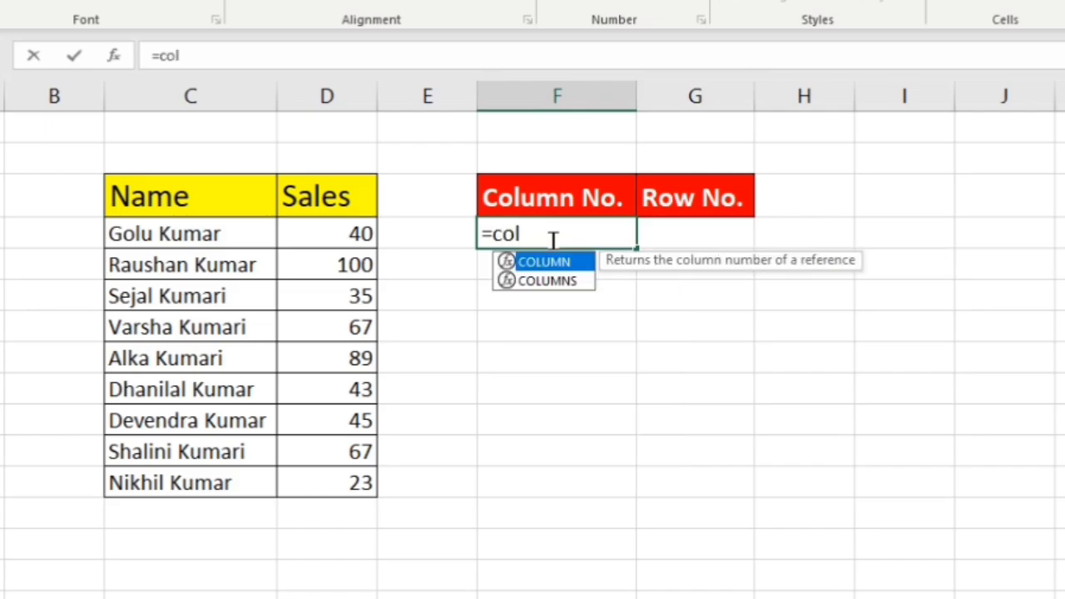
{"action": "key", "text": "Tab"}
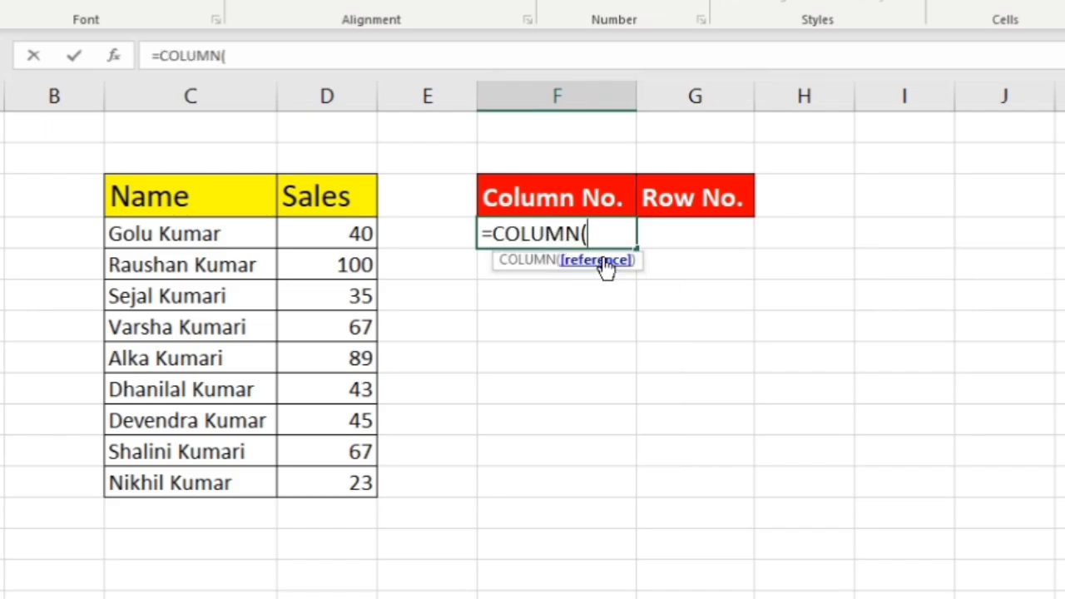
{"action": "left_click", "coordinate": [199, 236]}
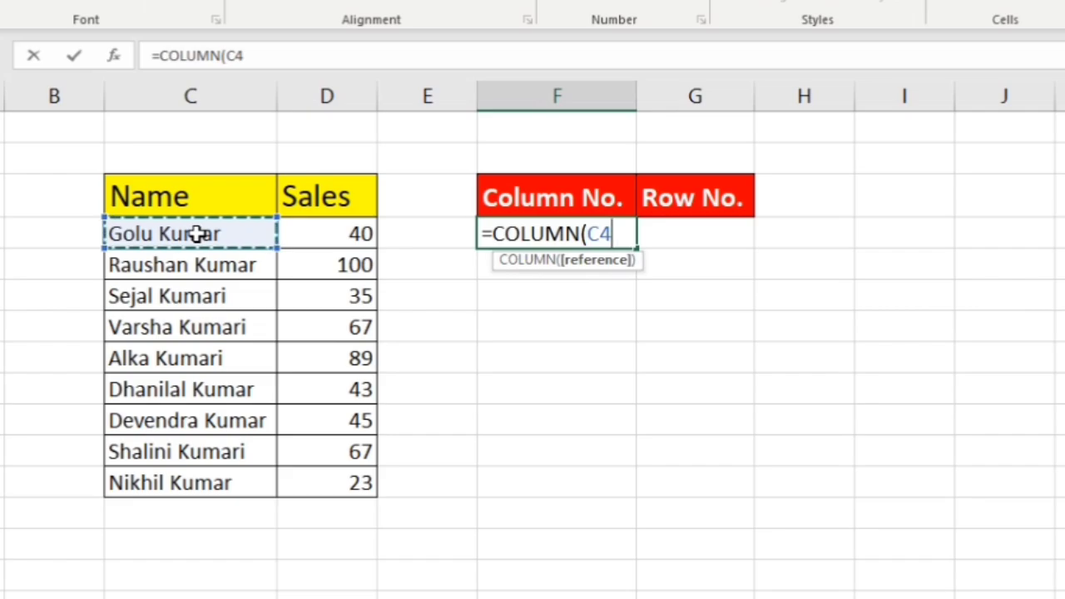
{"action": "key", "text": "Return"}
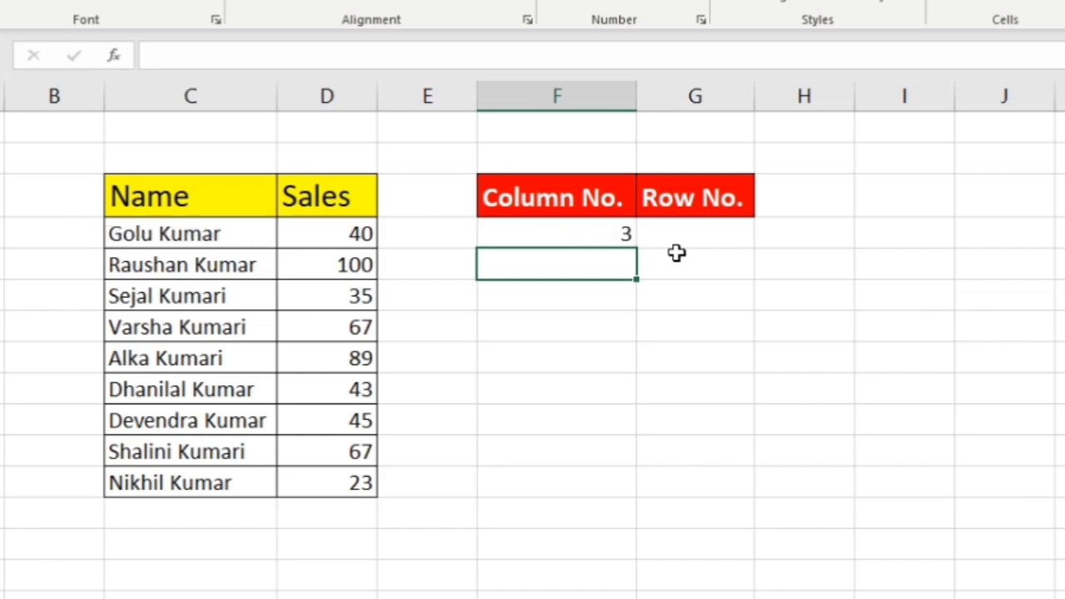
- Fill the COLUMN formula from F4 down through F12 for all the listed names
{"action": "left_click_drag", "start_coordinate": [565, 225], "coordinate": [551, 477]}
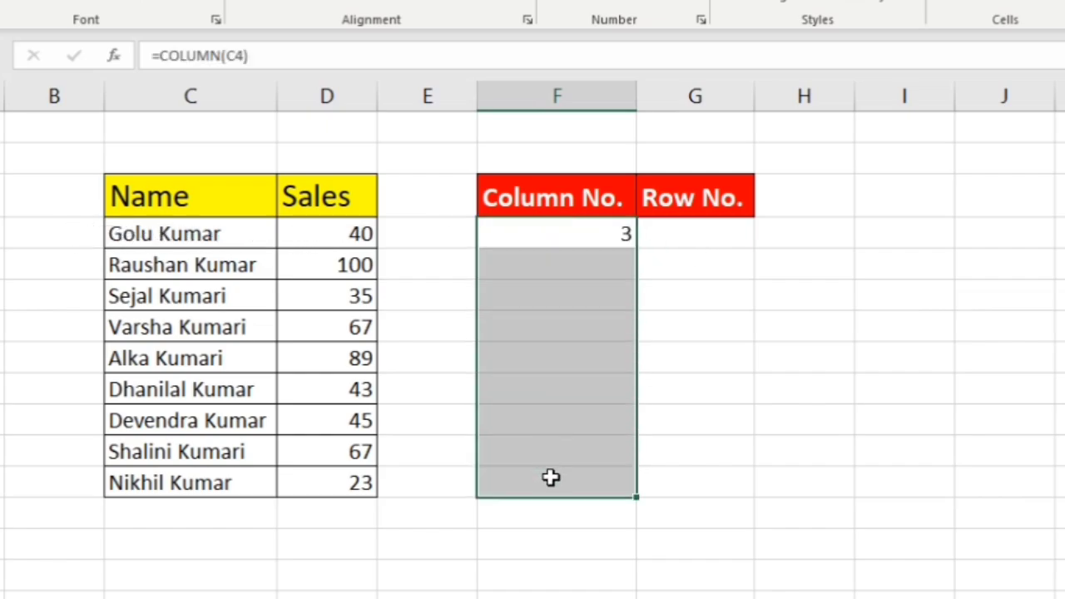
{"action": "key", "text": "ctrl+d"}
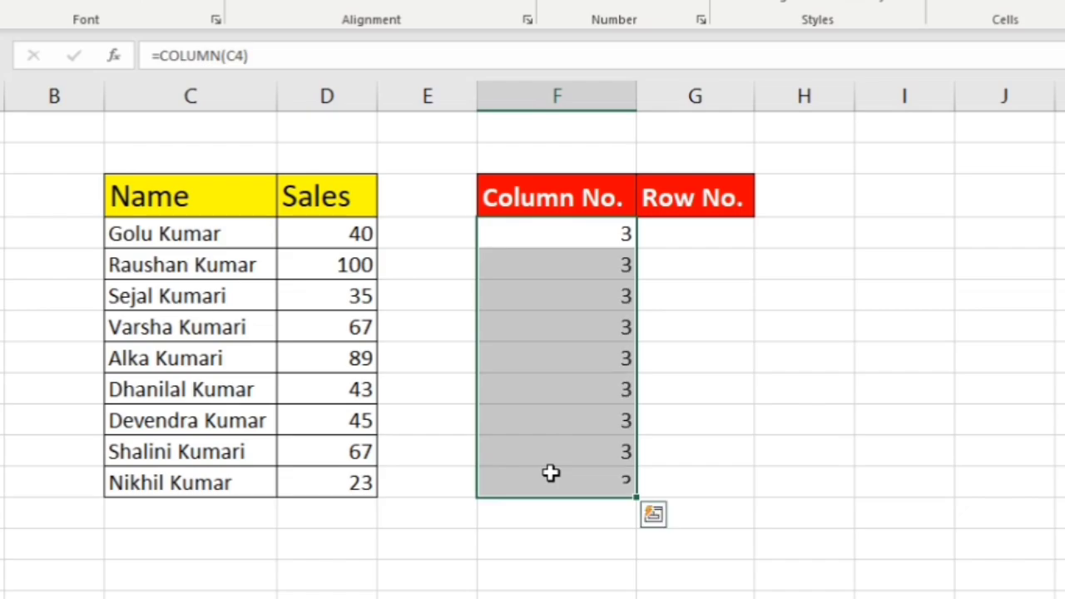
{"action": "left_click", "coordinate": [859, 381]}
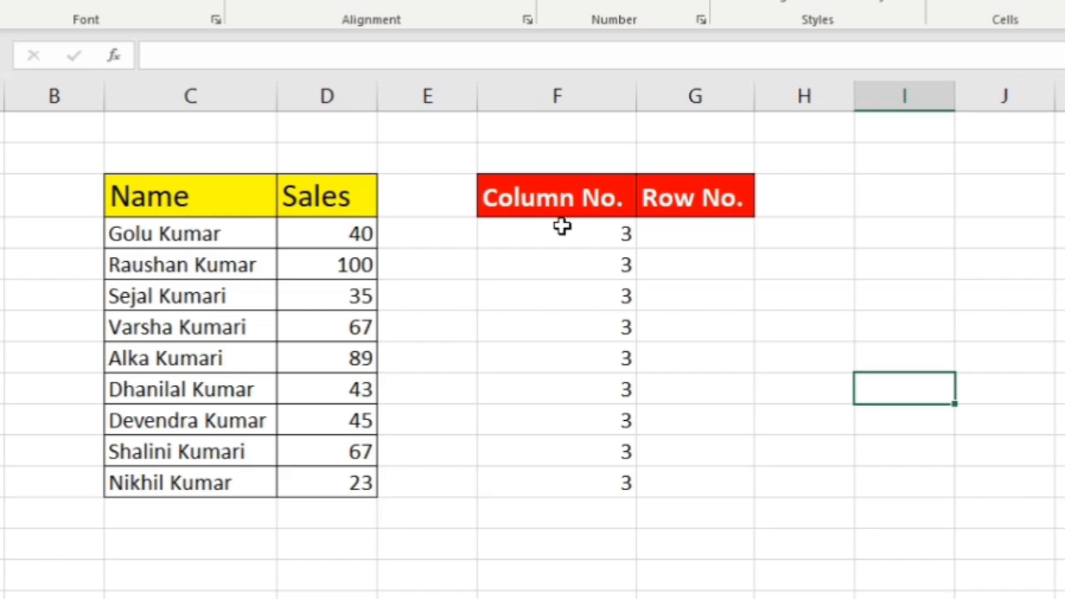
- Center the values in F4 through F12 of the Column No. column horizontally
{"action": "left_click_drag", "start_coordinate": [561, 229], "coordinate": [580, 480]}
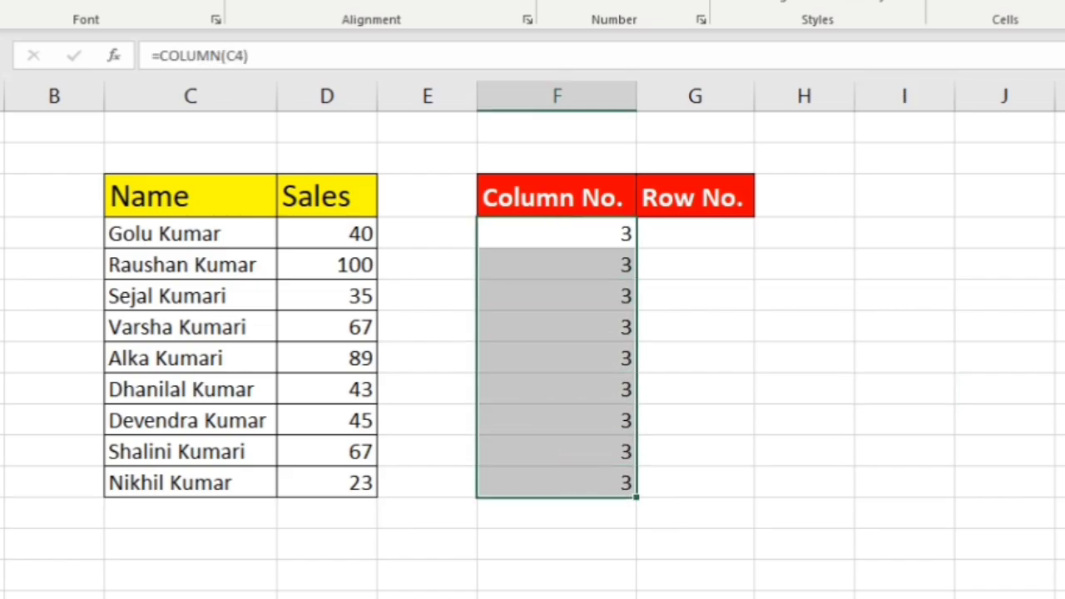
{"action": "key", "text": "alt+h"}
{"action": "key", "text": "a"}
{"action": "key", "text": "c"}
{"action": "left_click", "coordinate": [765, 273]}
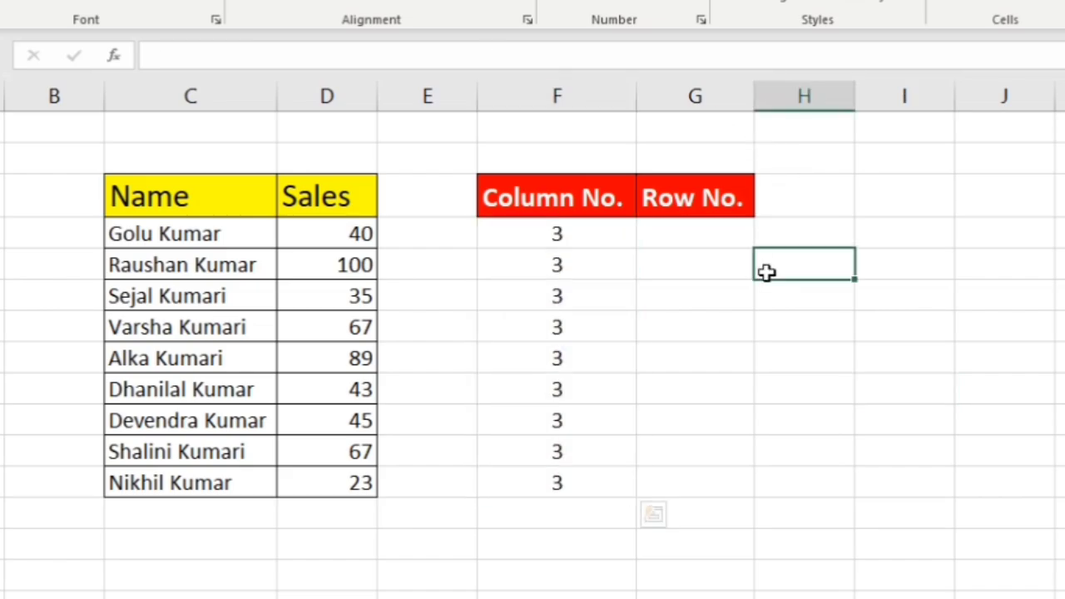
- Enter =ROW(D4) in G4, the first cell under Row No., to return the row number of the first sales value
{"action": "left_click", "coordinate": [699, 237]}
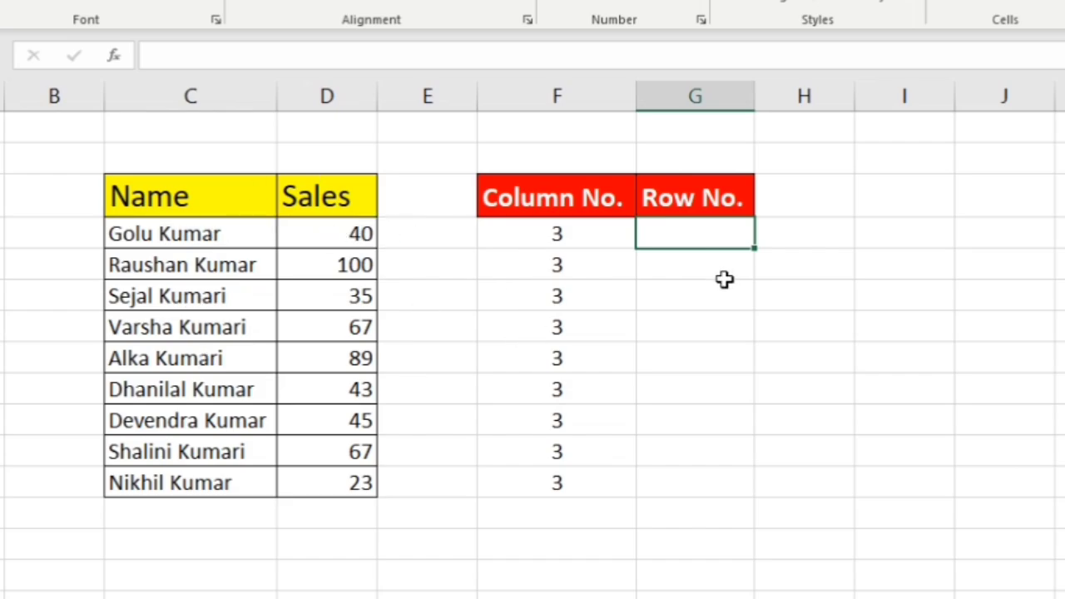
{"action": "type", "text": "=row"}
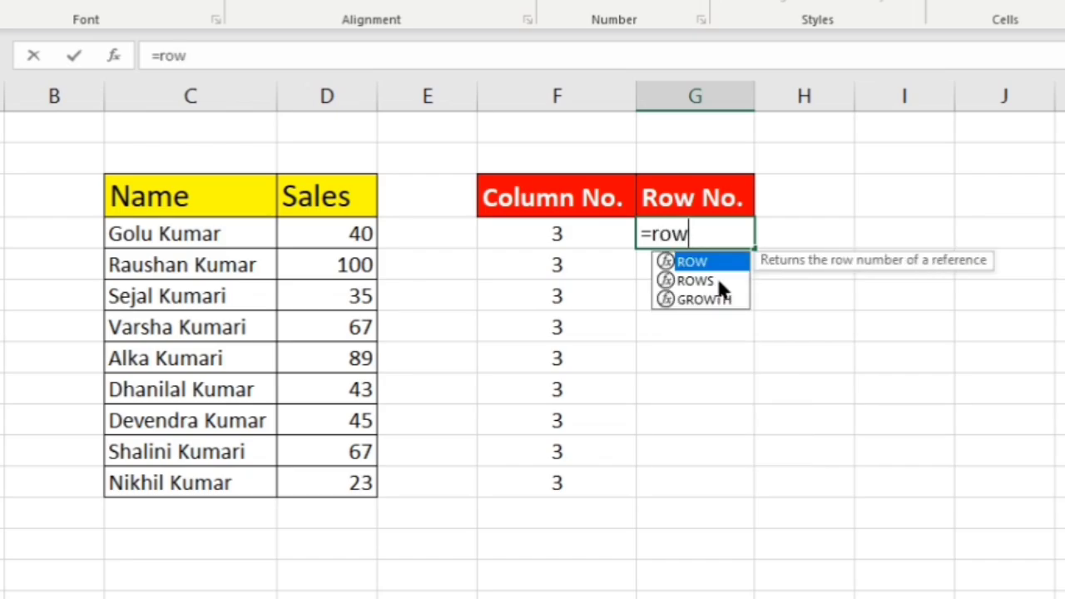
{"action": "key", "text": "Tab"}
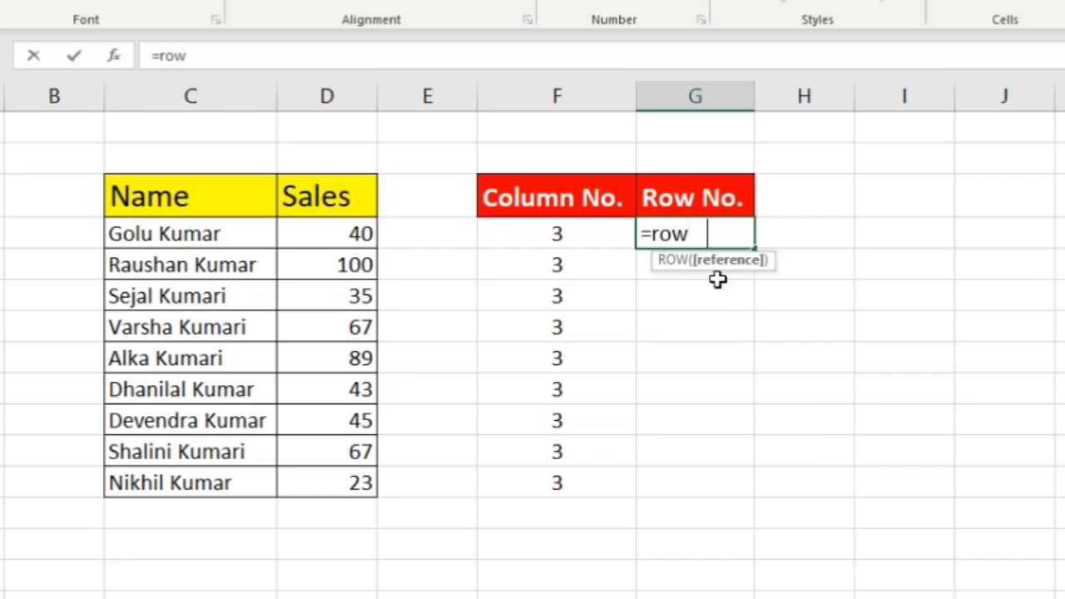
{"action": "left_click", "coordinate": [343, 235]}
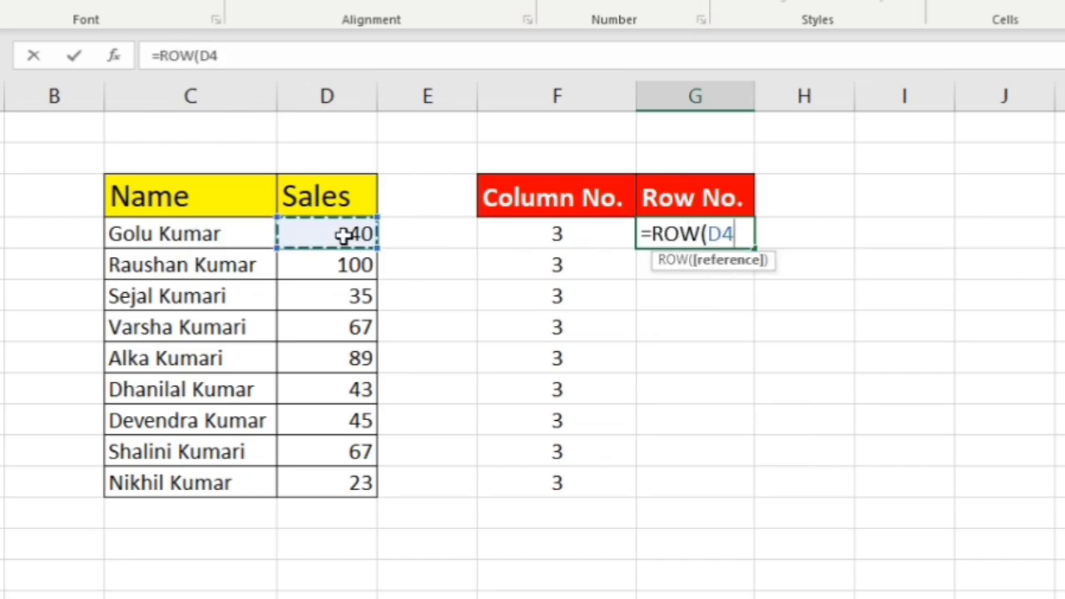
{"action": "key", "text": "Return"}
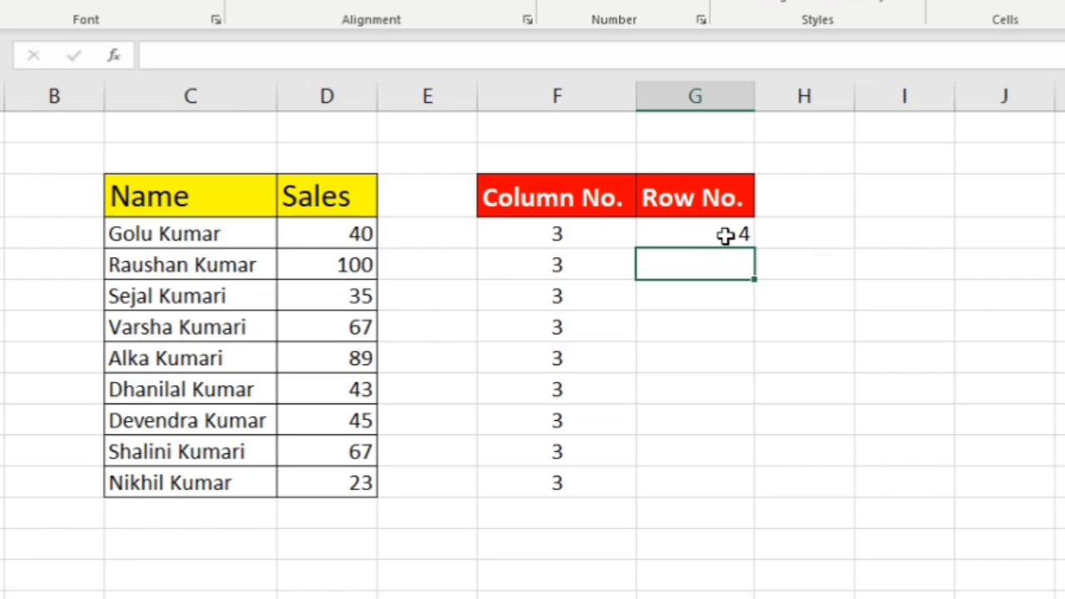
- Fill the ROW formula from G4 down through G12 for all the listed sales values
{"action": "left_click_drag", "start_coordinate": [724, 236], "coordinate": [714, 485]}
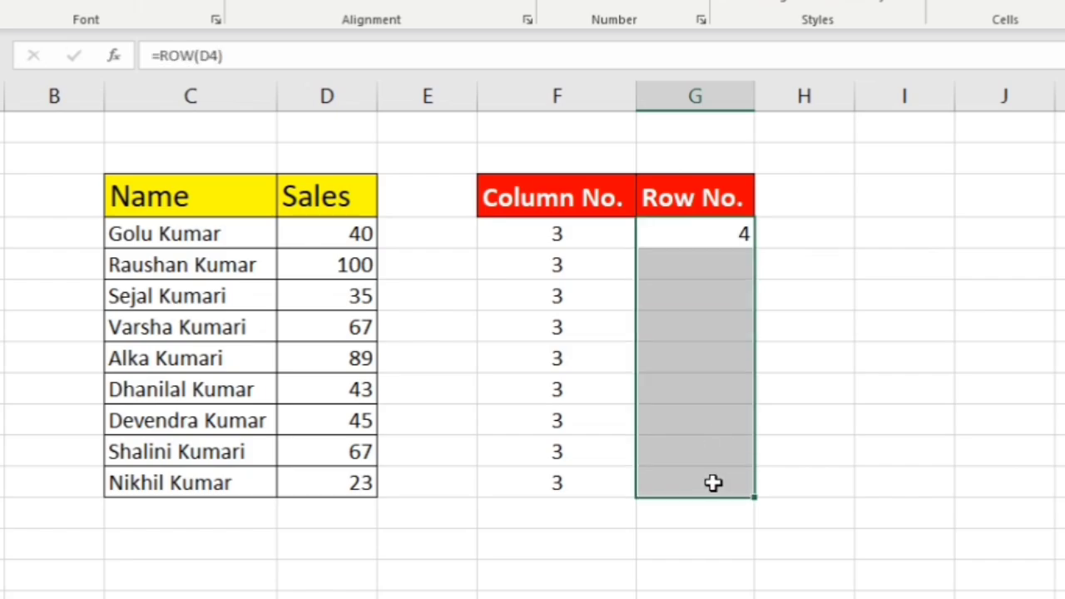
{"action": "key", "text": "ctrl+d"}
{"action": "left_click", "coordinate": [894, 402]}
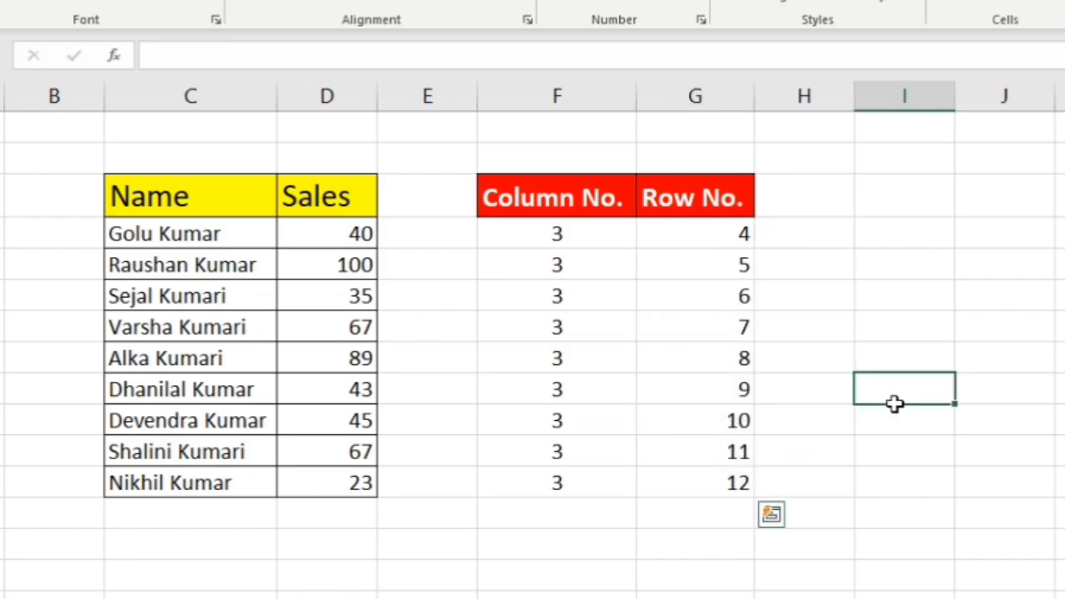